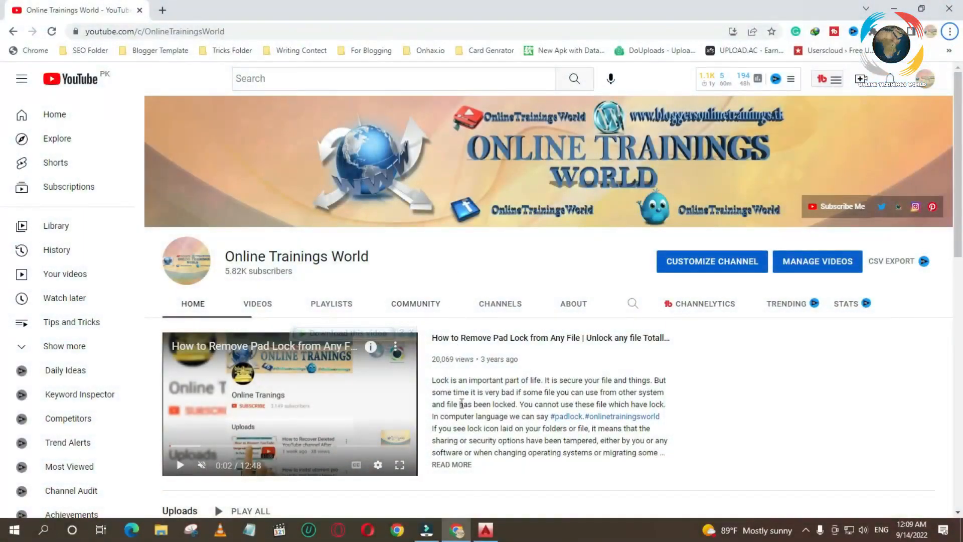
Step: Switch to AutoCAD and erase the existing horizontal line from the Circule Drawing file
click(486, 529)
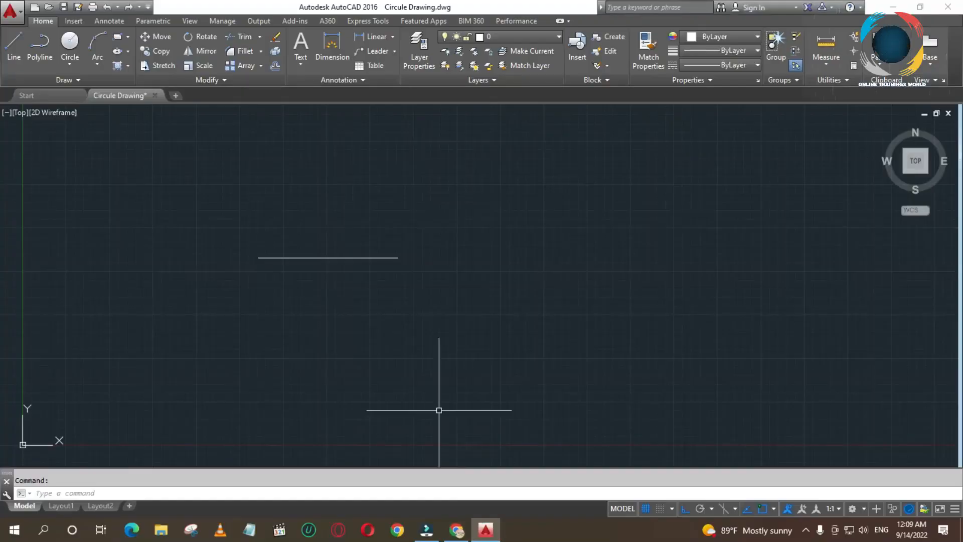
drag(335, 186, 333, 372)
key(Delete)
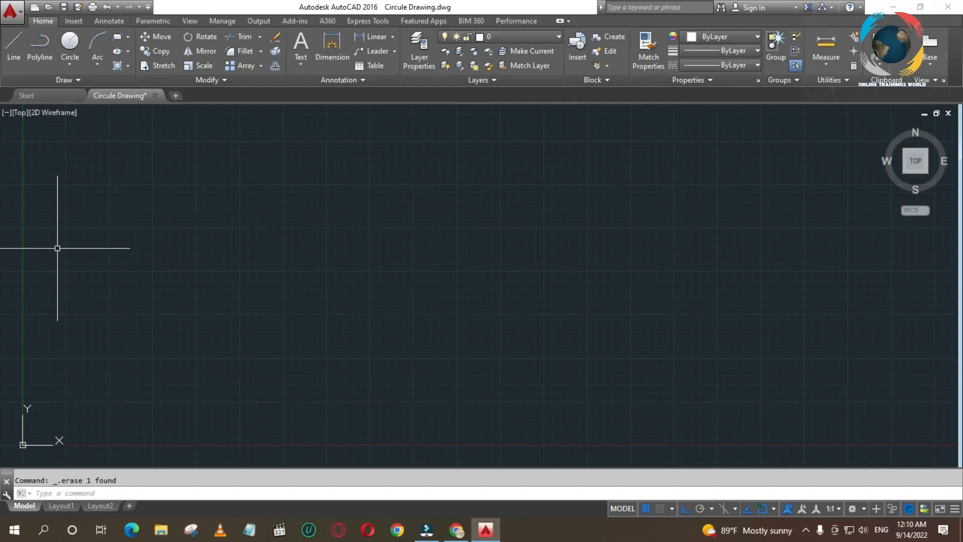
click(73, 64)
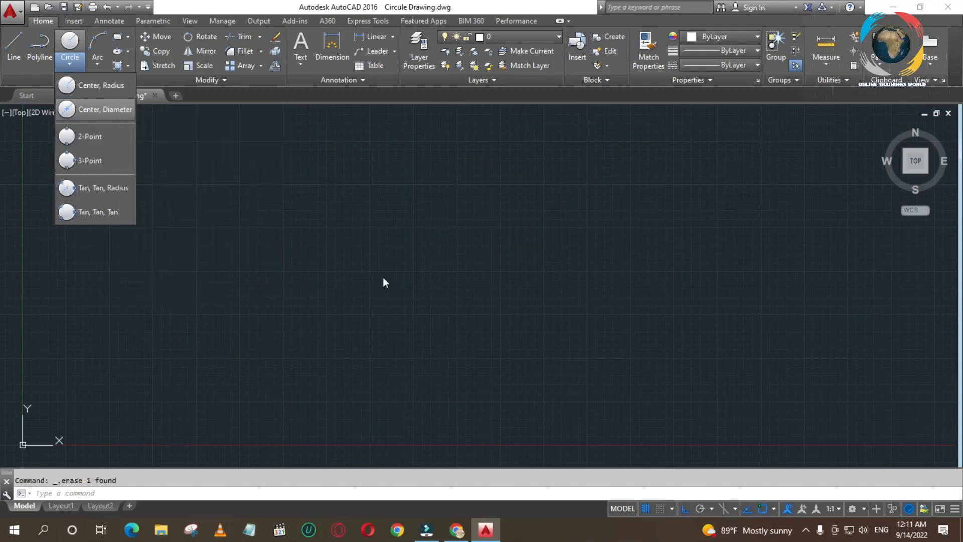
click(334, 295)
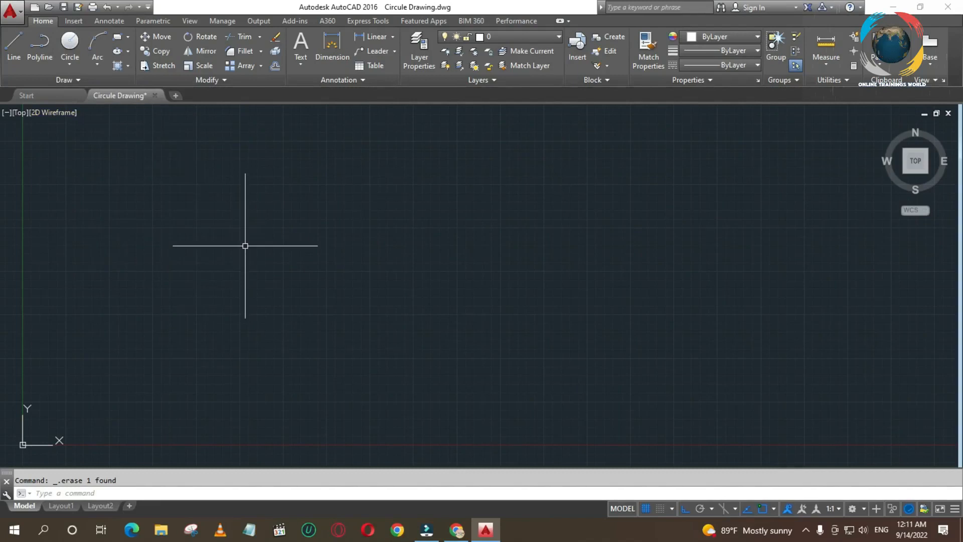
text(c)
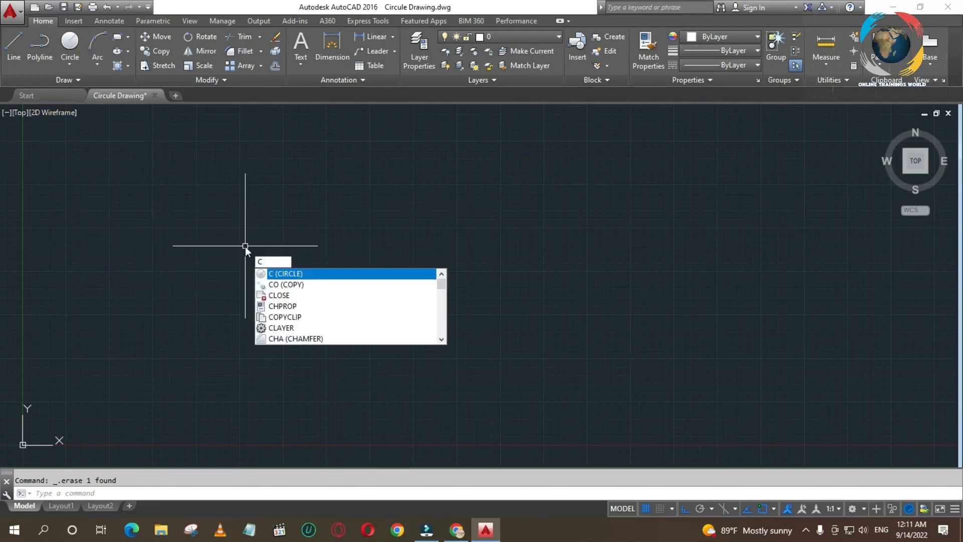
key(Return)
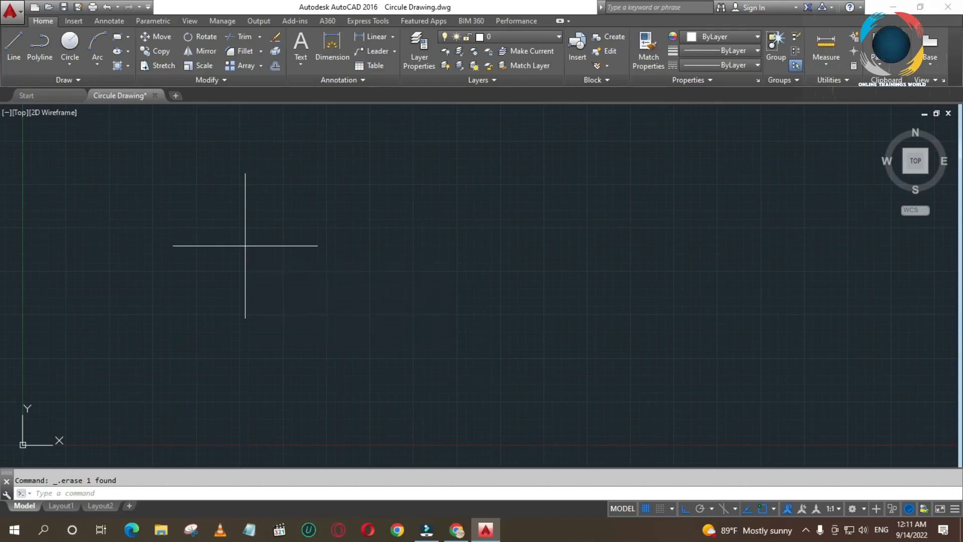
click(289, 246)
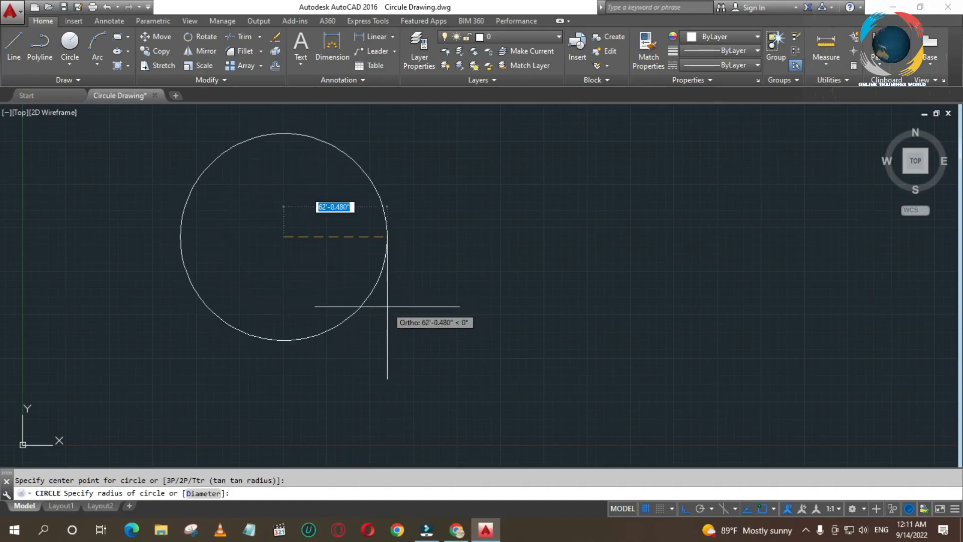
key(Escape)
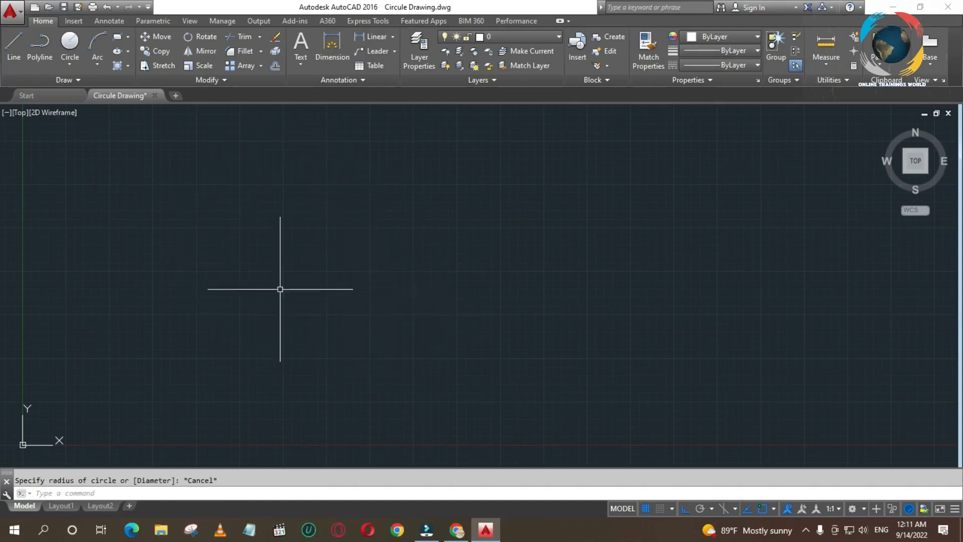
Step: Draw a horizontal line 1000 units long in the empty drawing area
click(14, 50)
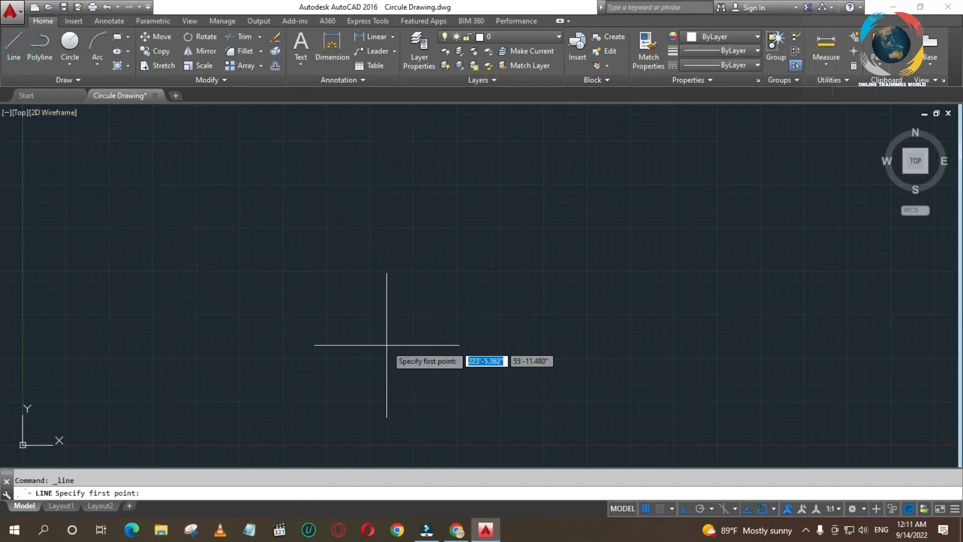
click(241, 246)
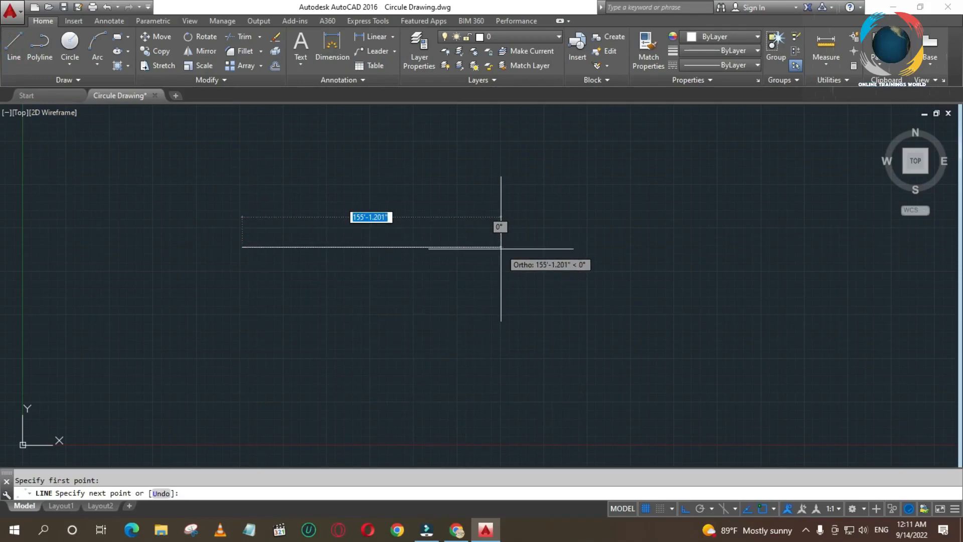
text(1000)
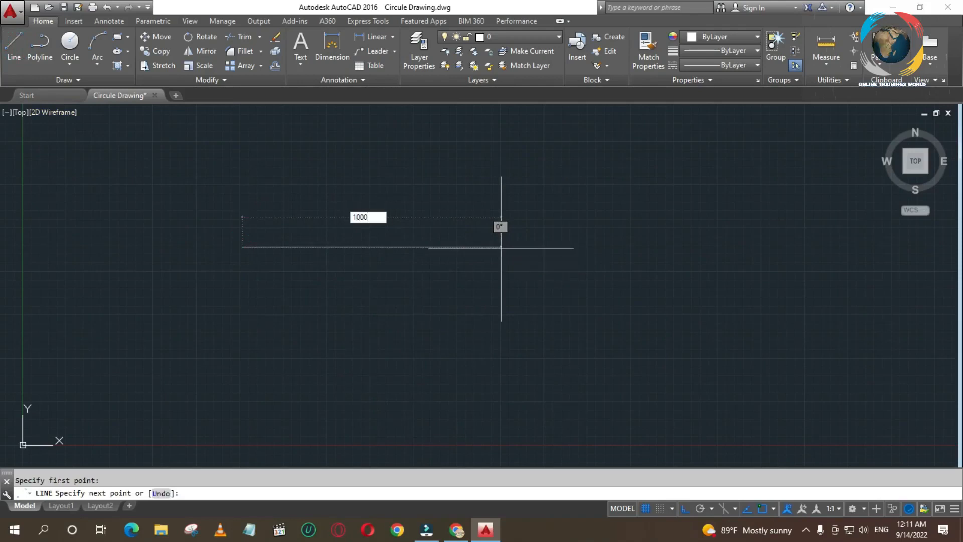
key(Return)
key(Return)
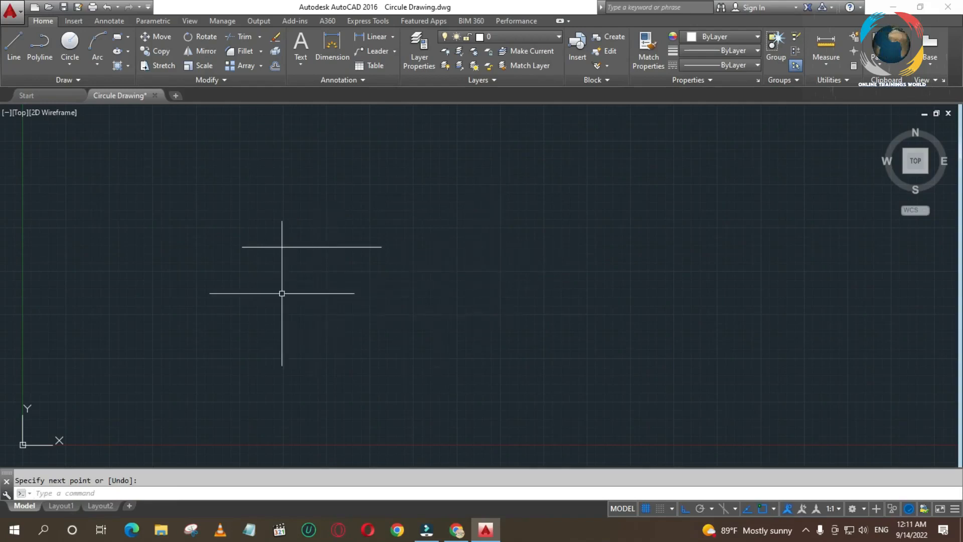
Step: Draw a circle with a radius of 50 centred on the midpoint of the horizontal line
text(C)
key(Return)
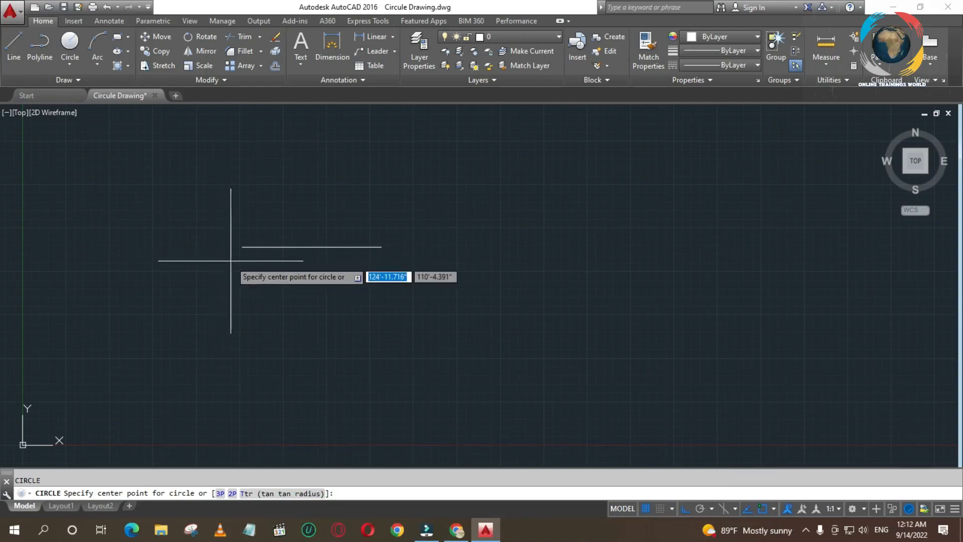
click(312, 246)
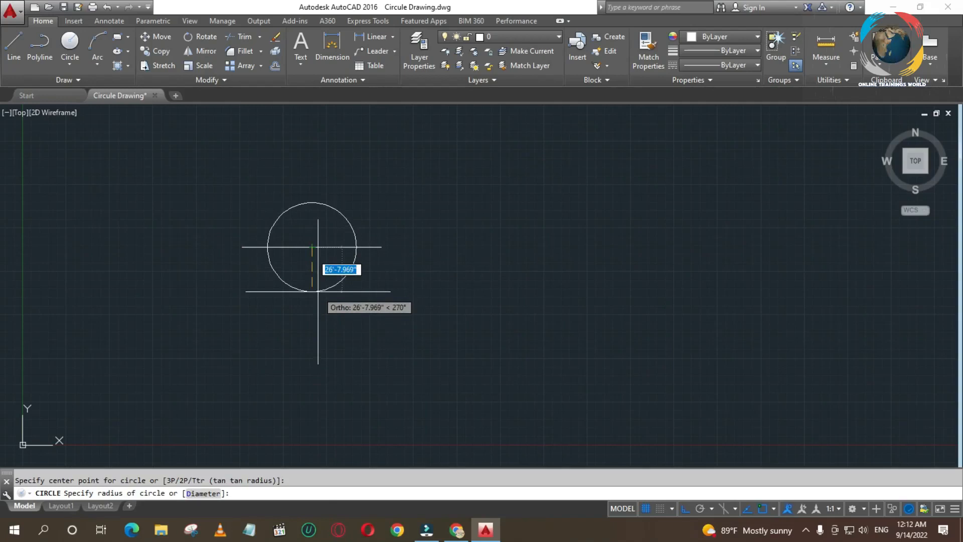
text(50)
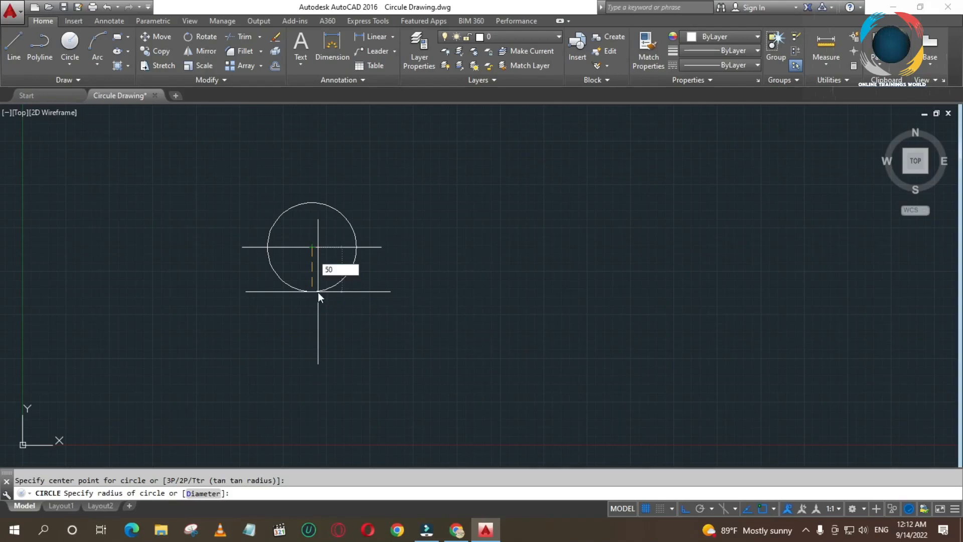
key(Return)
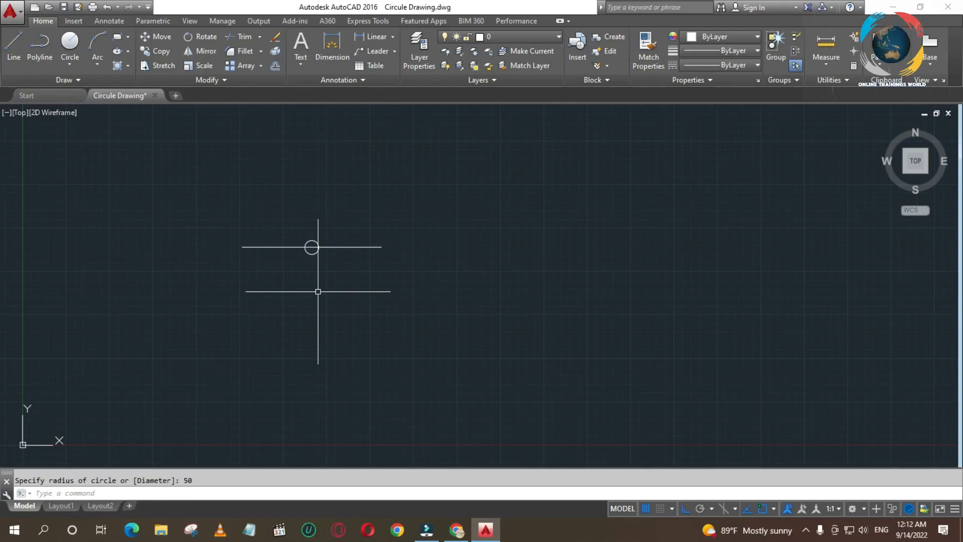
Step: Examine the circle up close, checking its extent between the two quadrant grips on the horizontal line
text(z)
key(Return)
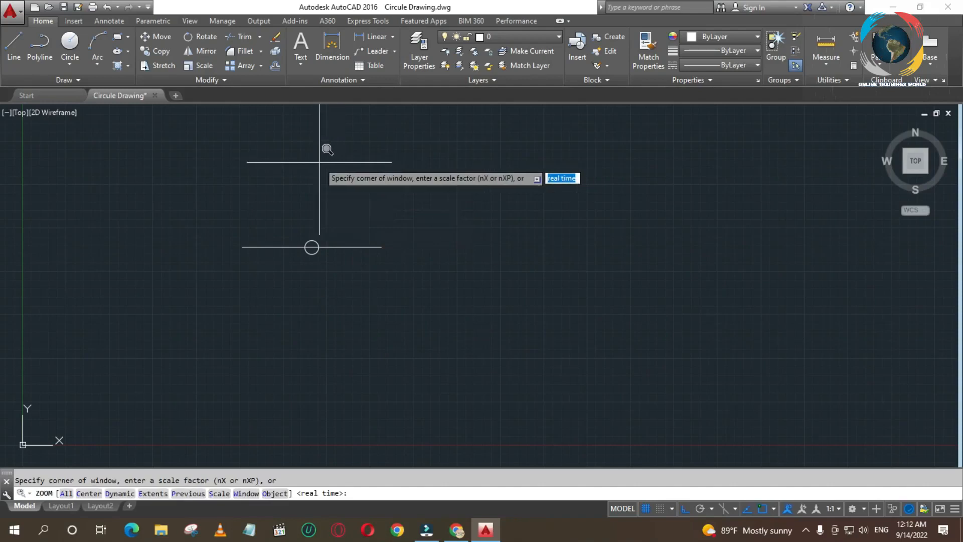
click(292, 209)
click(350, 278)
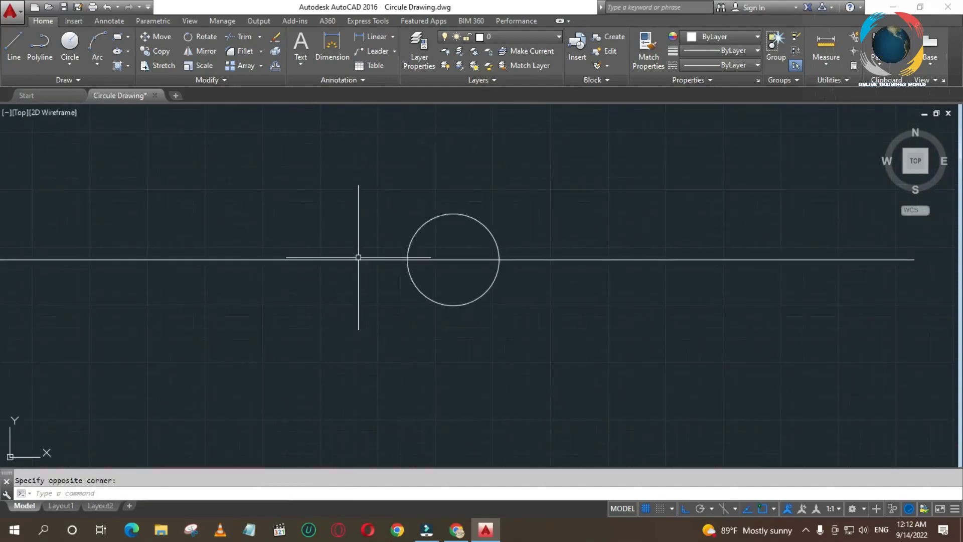
key(Return)
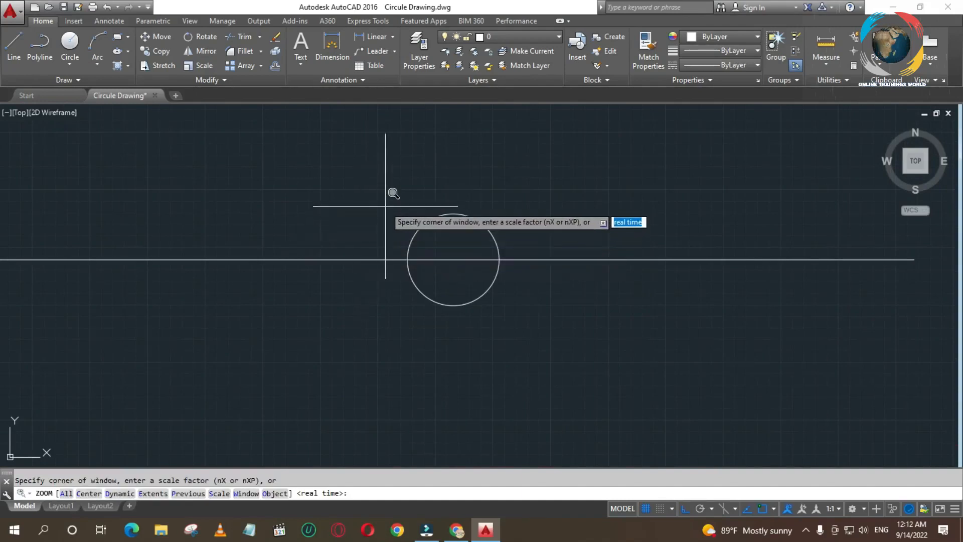
click(359, 188)
click(532, 319)
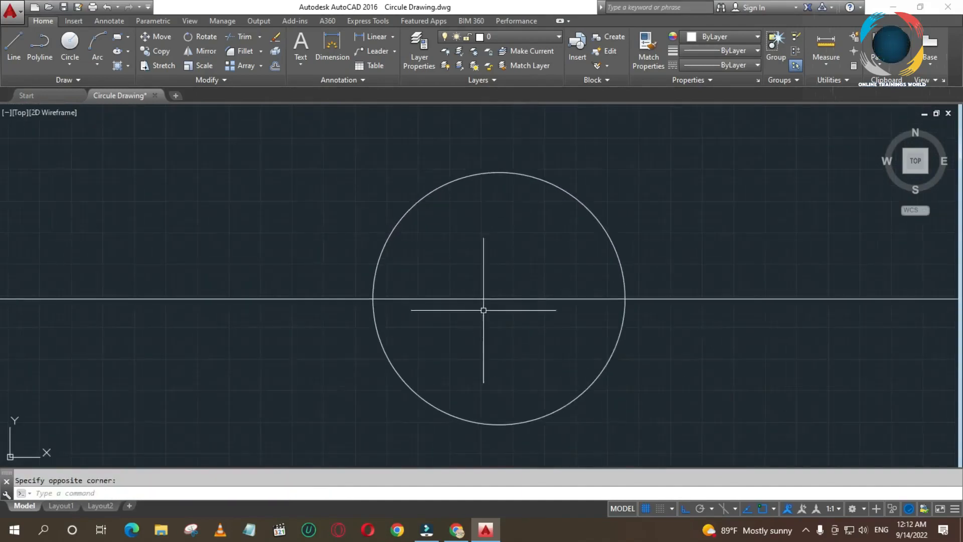
click(373, 297)
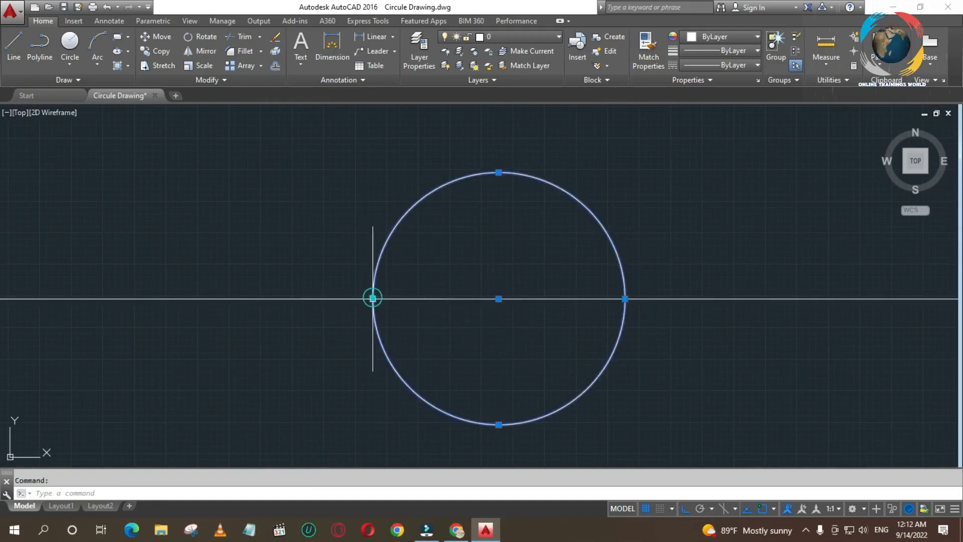
click(625, 298)
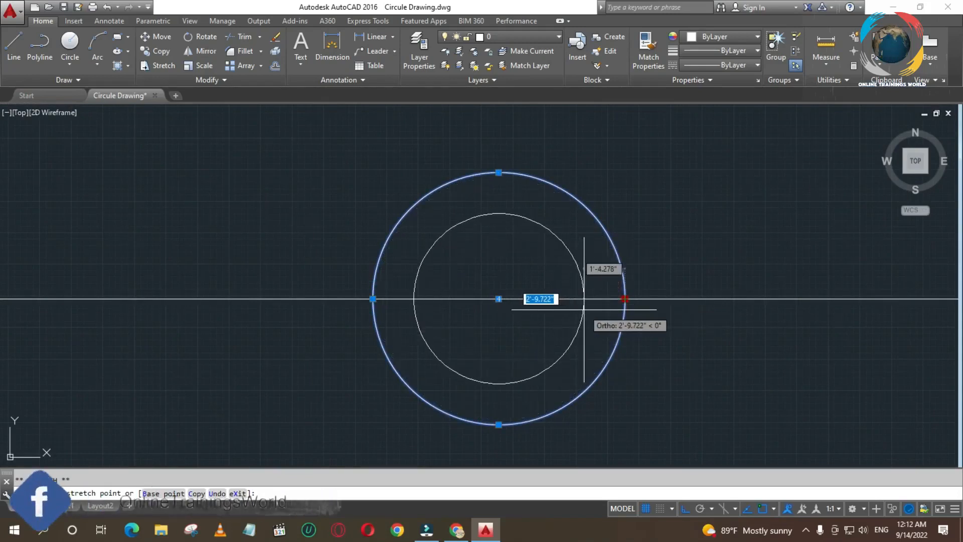
key(Escape)
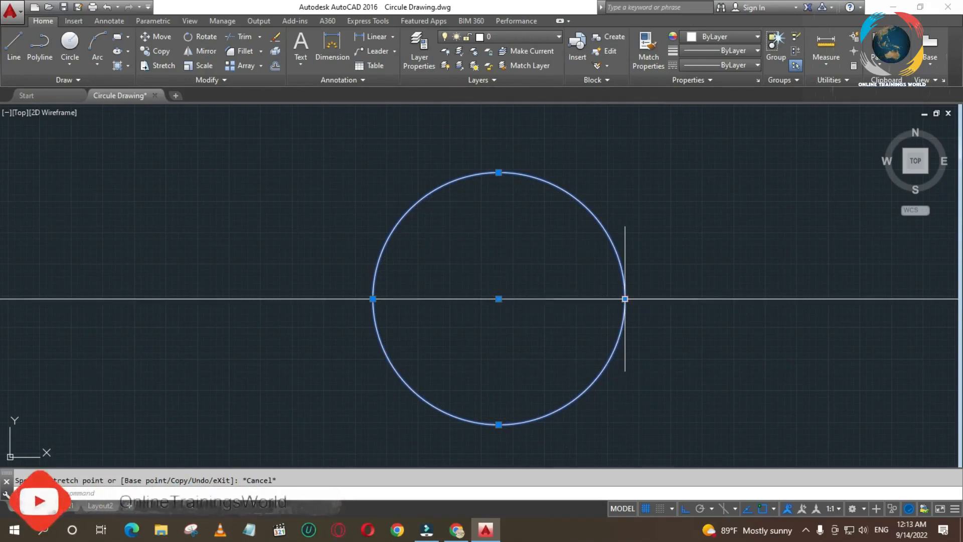
key(Escape)
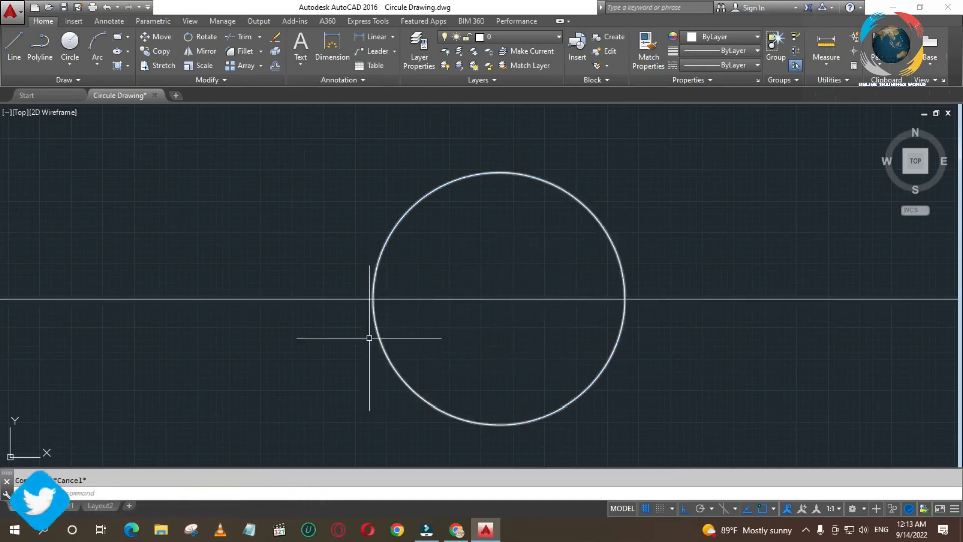
Step: Draw a concentric circle at the first circle's centre using the Center, Diameter method with a diameter of 50
click(65, 65)
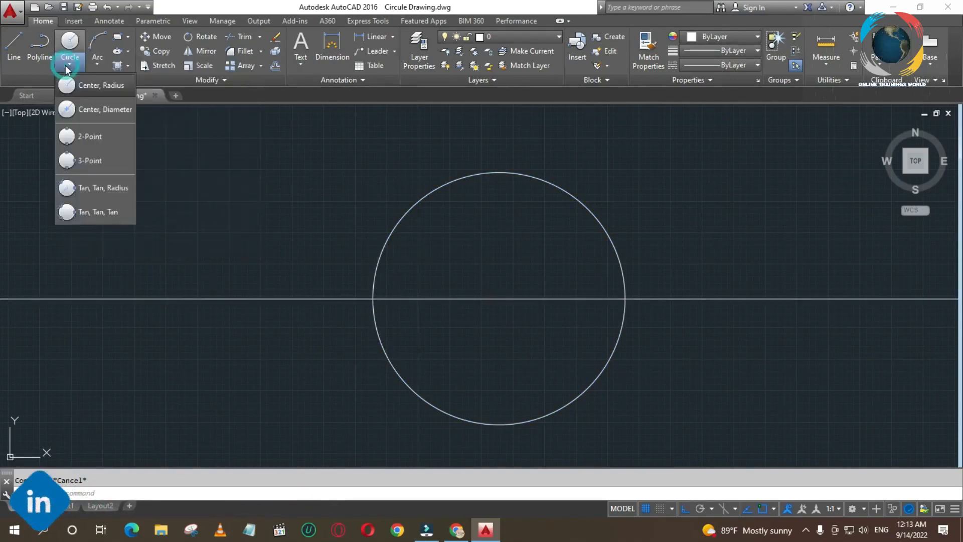
click(81, 110)
right_click(84, 108)
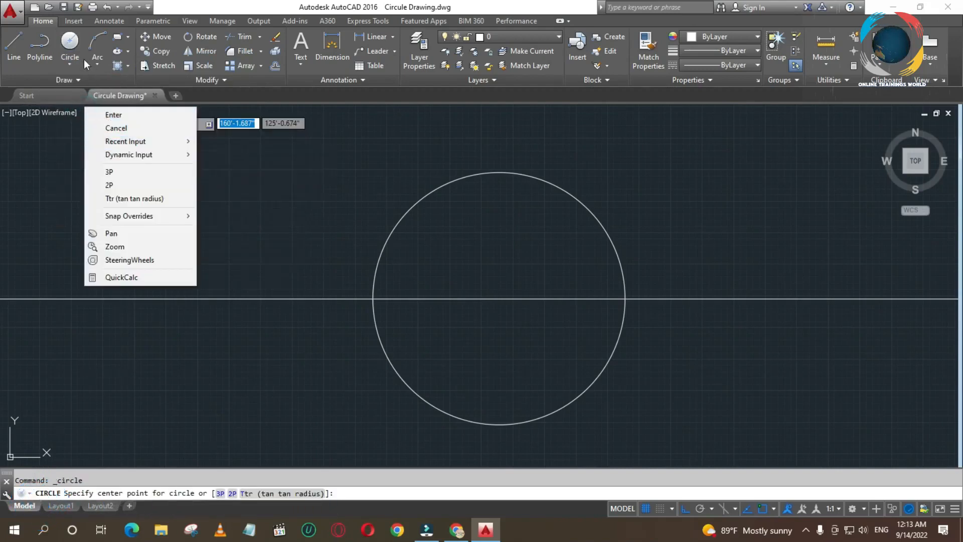
click(71, 42)
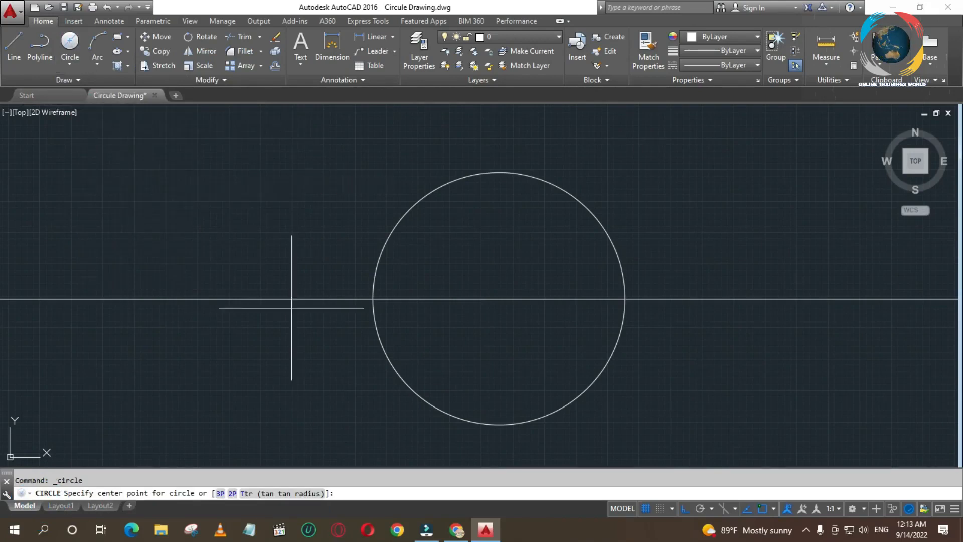
click(499, 299)
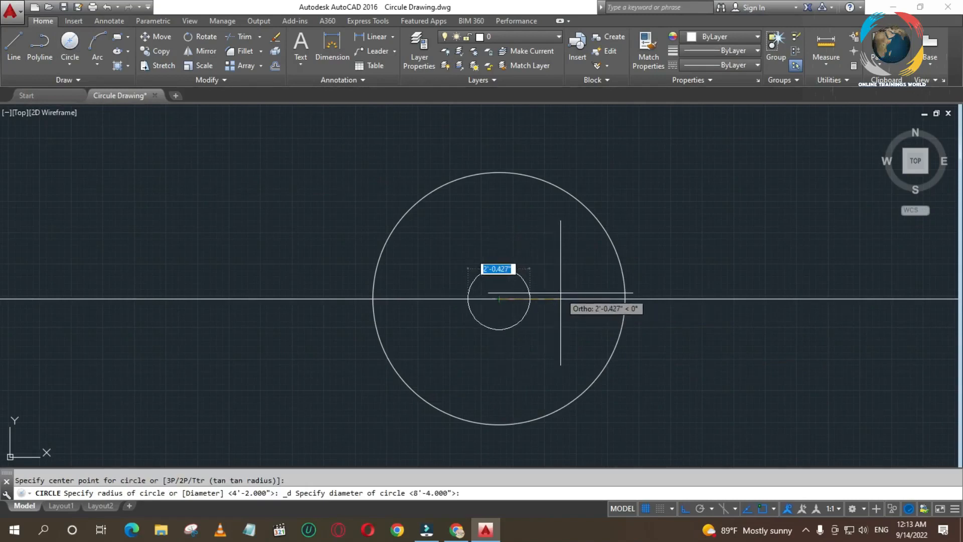
text(50)
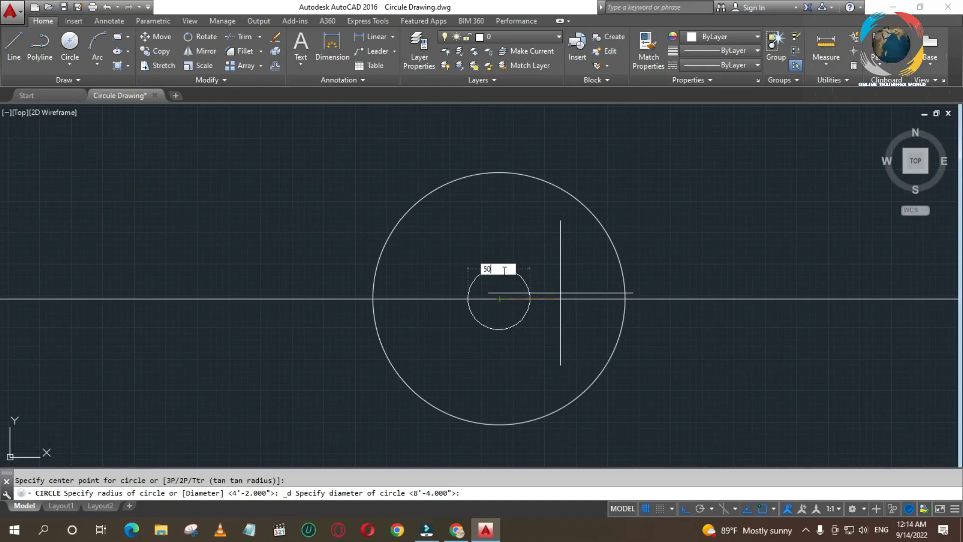
key(Return)
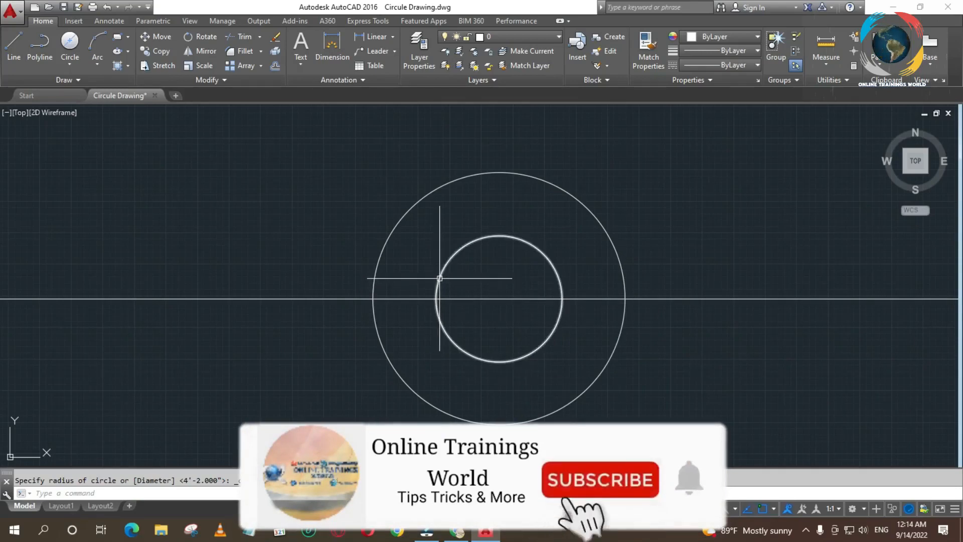
text(50)
key(Return)
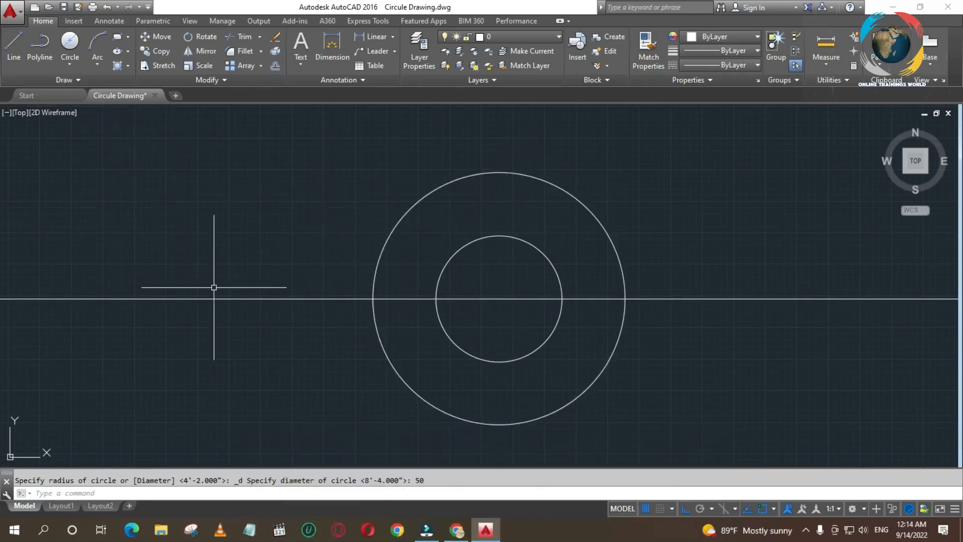
Step: Select the outer and inner circles to compare the radius-based circle with the diameter-based one
click(595, 215)
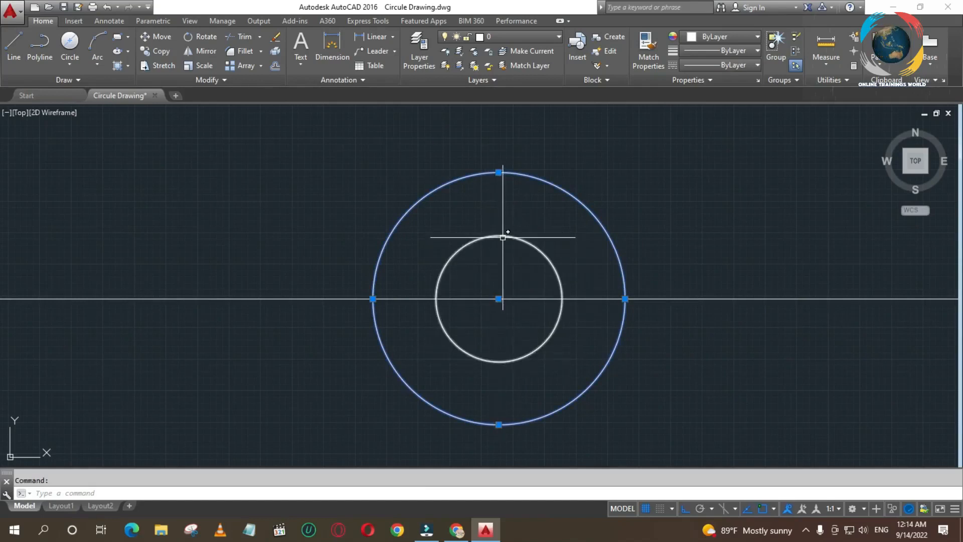
click(498, 351)
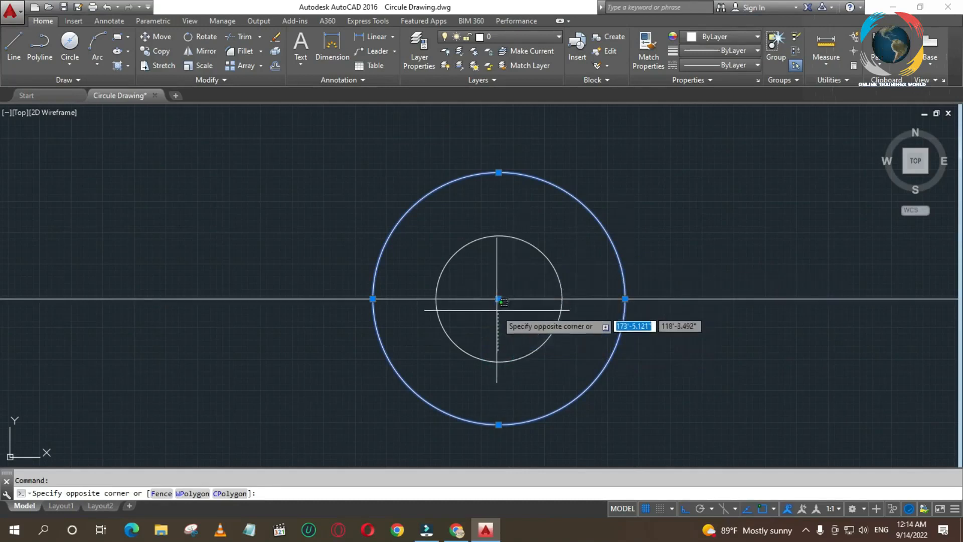
click(496, 310)
click(526, 355)
click(567, 381)
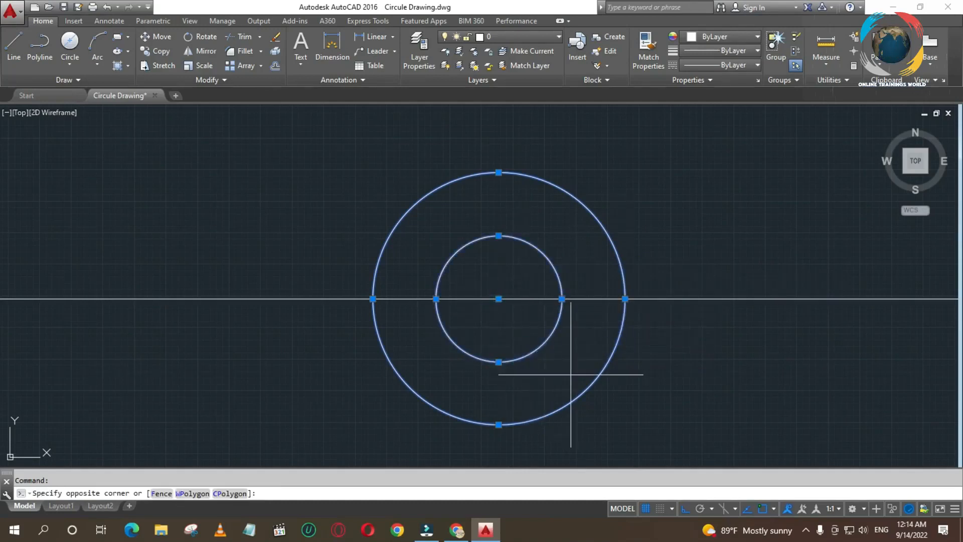
key(Escape)
click(540, 351)
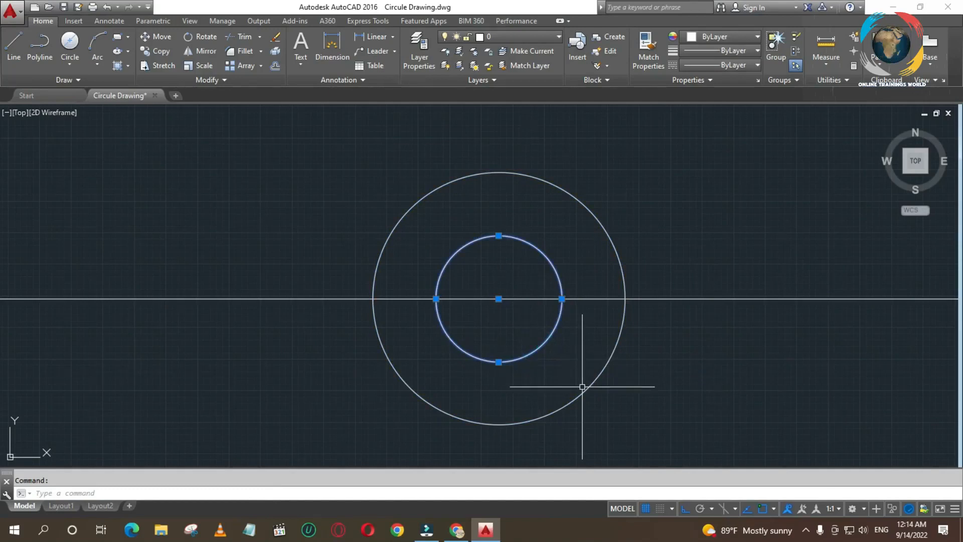
Step: Delete the inner concentric circle, keeping the outer circle and the horizontal line
key(Delete)
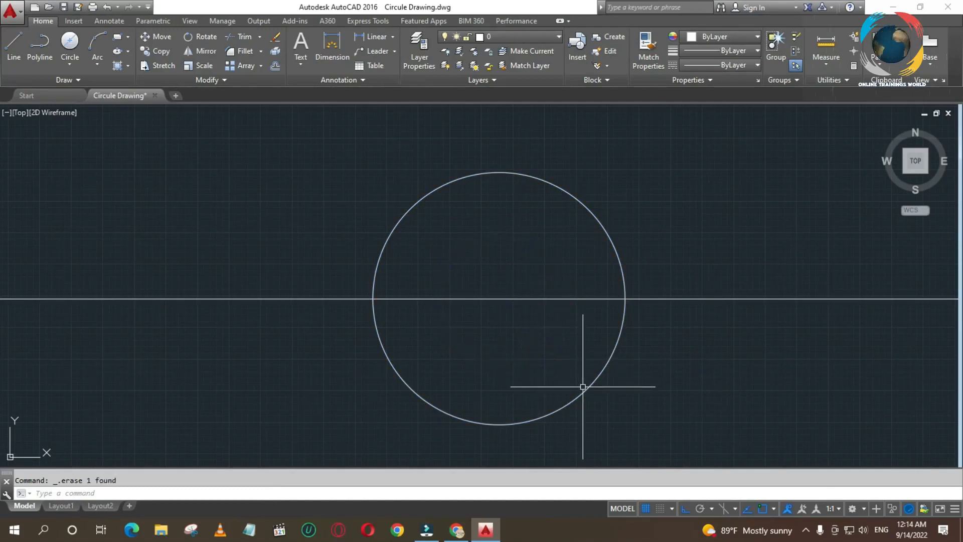
click(70, 44)
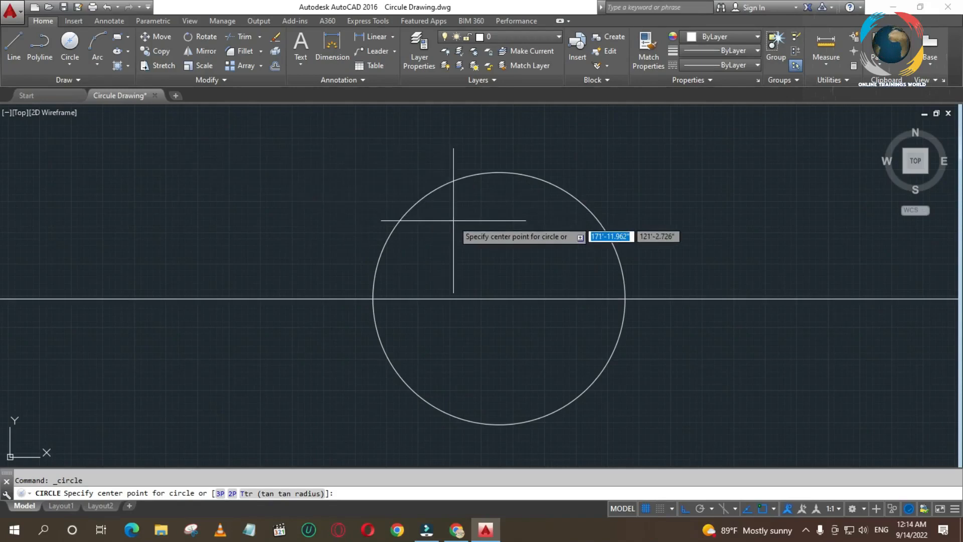
click(625, 299)
text(d)
key(Return)
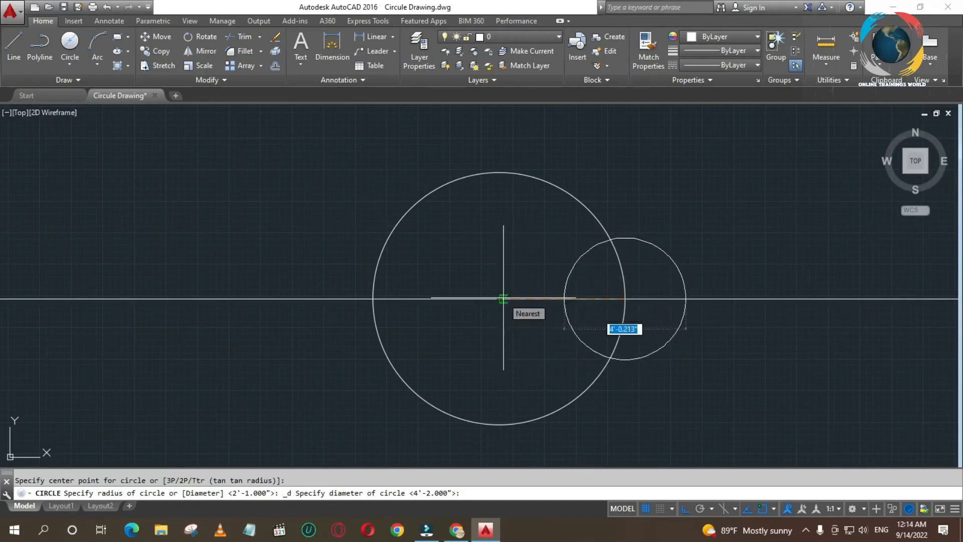
key(Escape)
key(Escape)
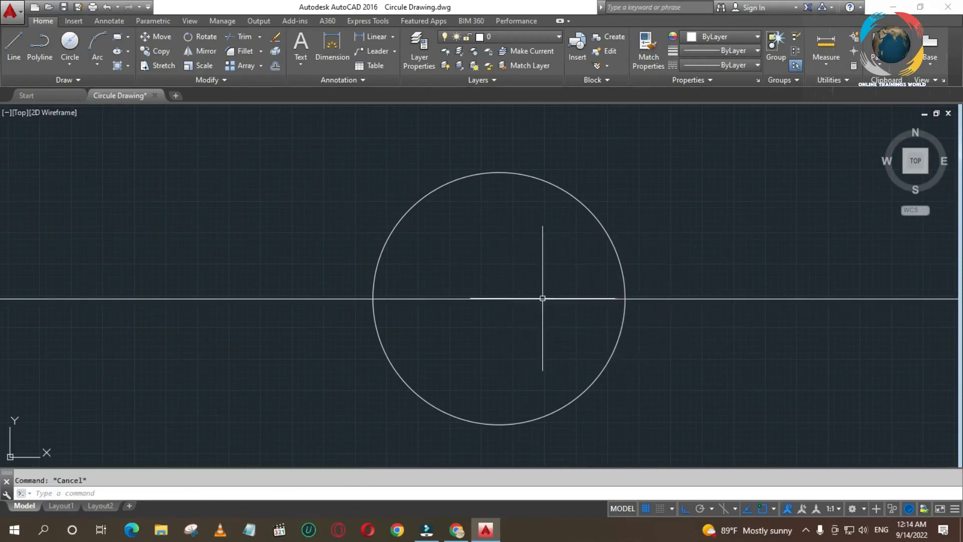
Step: Draw a circle with a diameter of 50 at the outer circle's centre using the Center, Diameter method
click(70, 43)
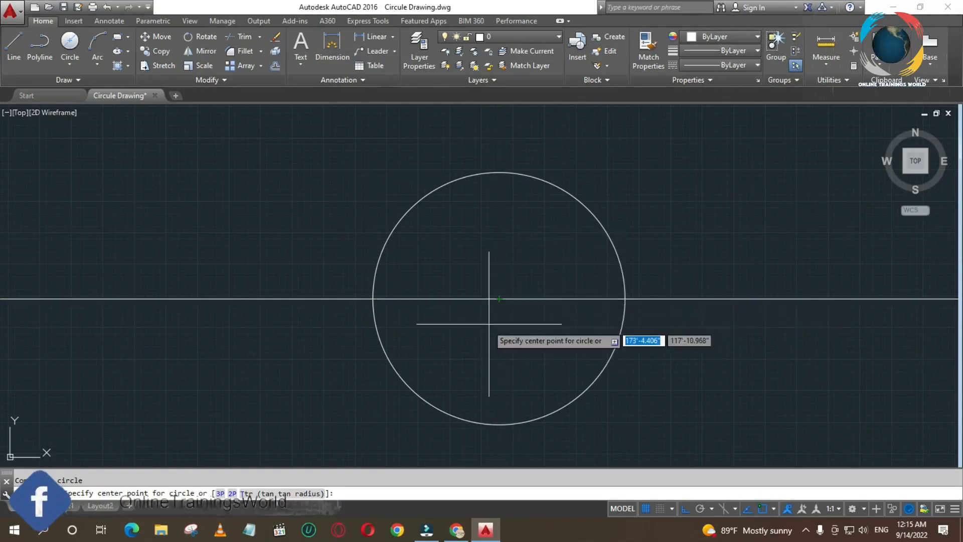
click(499, 299)
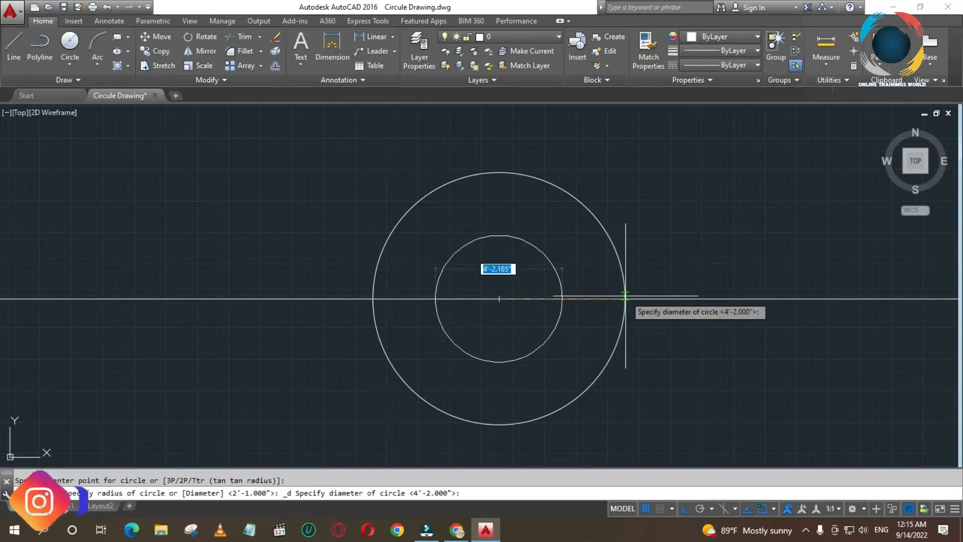
text(50)
key(Return)
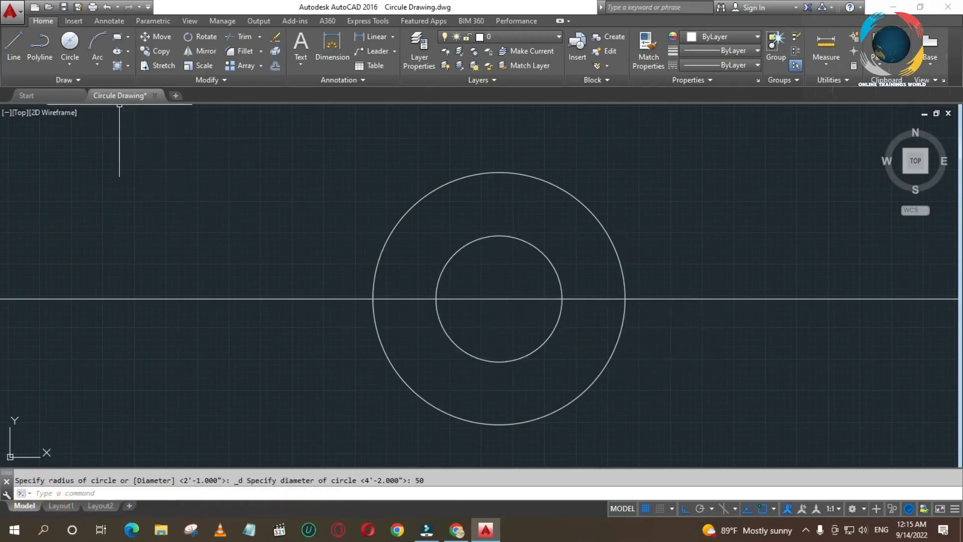
Step: Move the inner circle from its right quadrant to the outer circle's right quadrant on the horizontal line
text(m)
key(Return)
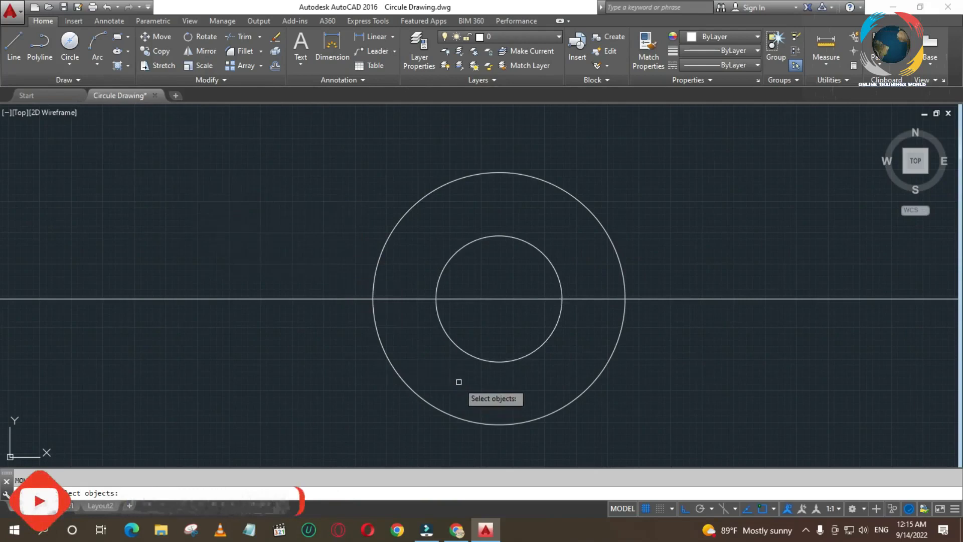
click(467, 353)
key(Return)
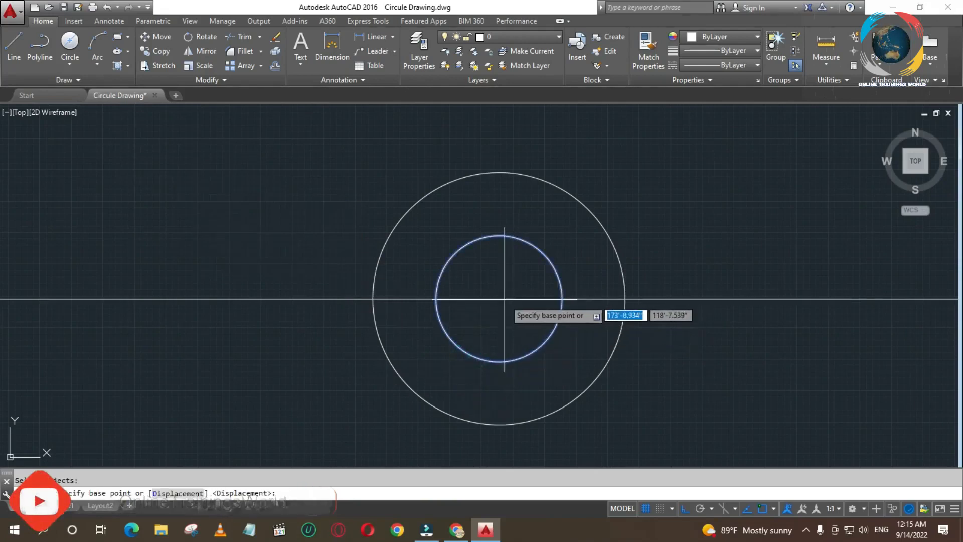
click(563, 298)
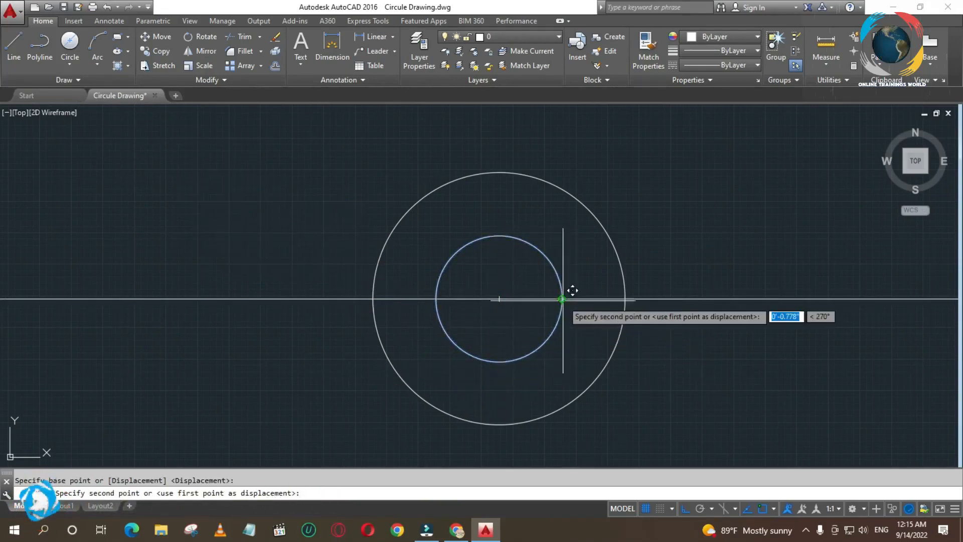
click(625, 299)
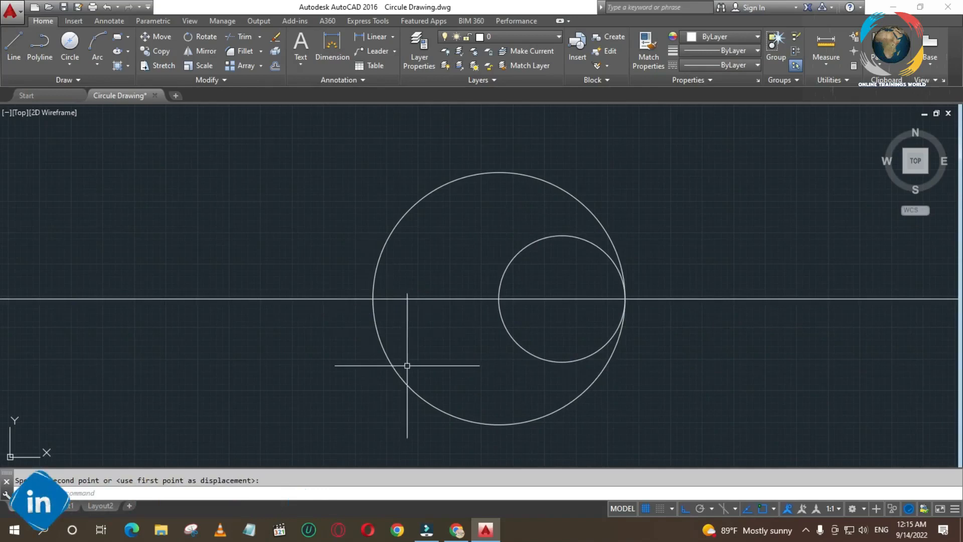
Step: Draw a Center, Diameter circle with a diameter of 50 centred on the large circle's left quadrant
click(69, 50)
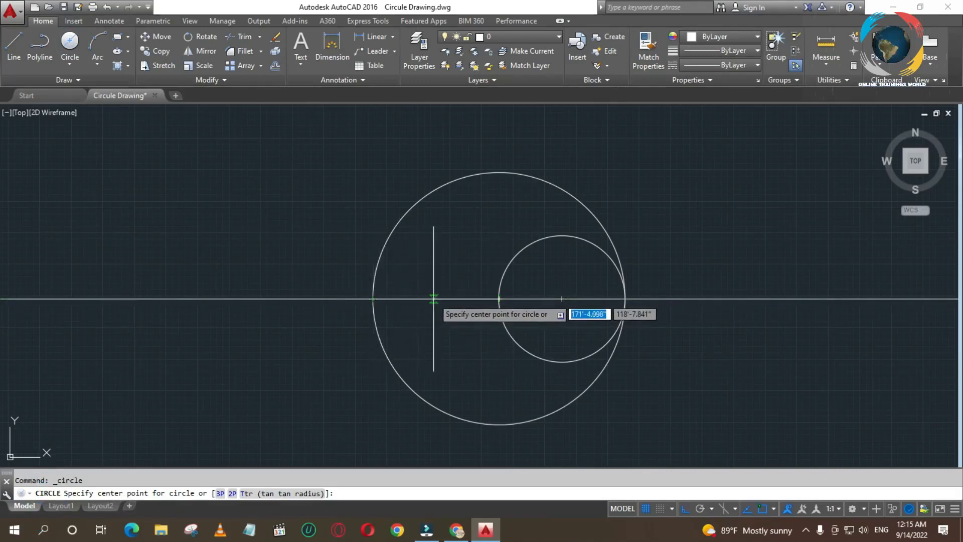
click(372, 299)
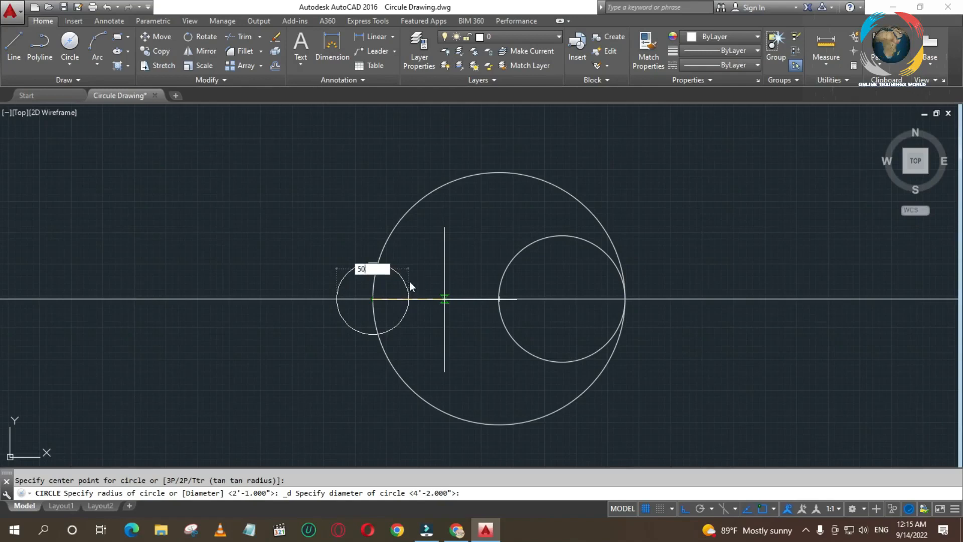
key(Return)
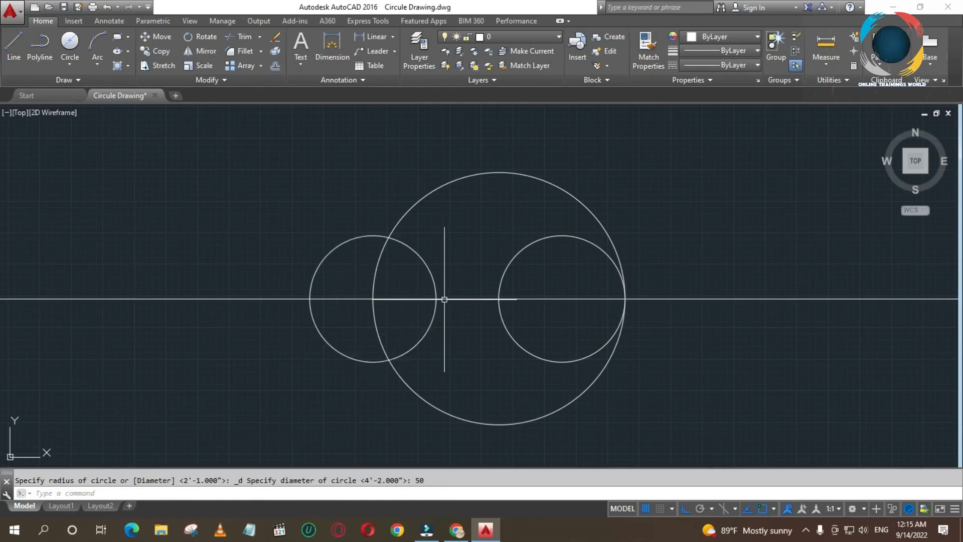
Step: Move the new circle from its right quadrant to the large circle's centre, so it sits beside the other small circle
click(335, 352)
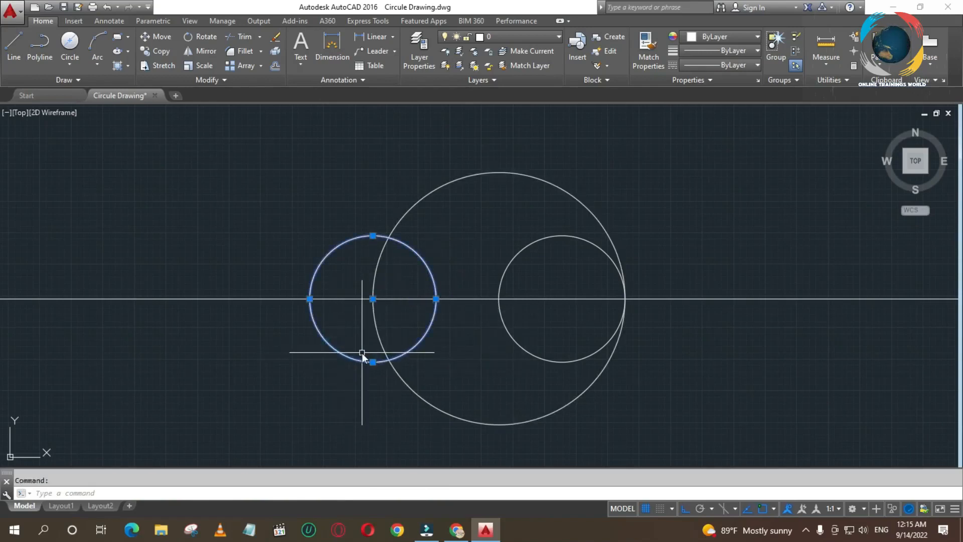
text(M)
key(Return)
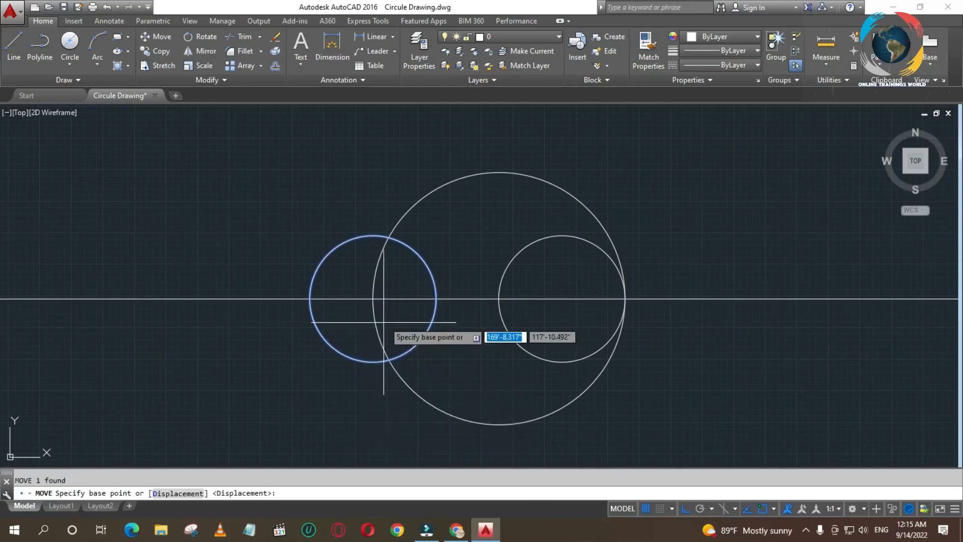
click(439, 298)
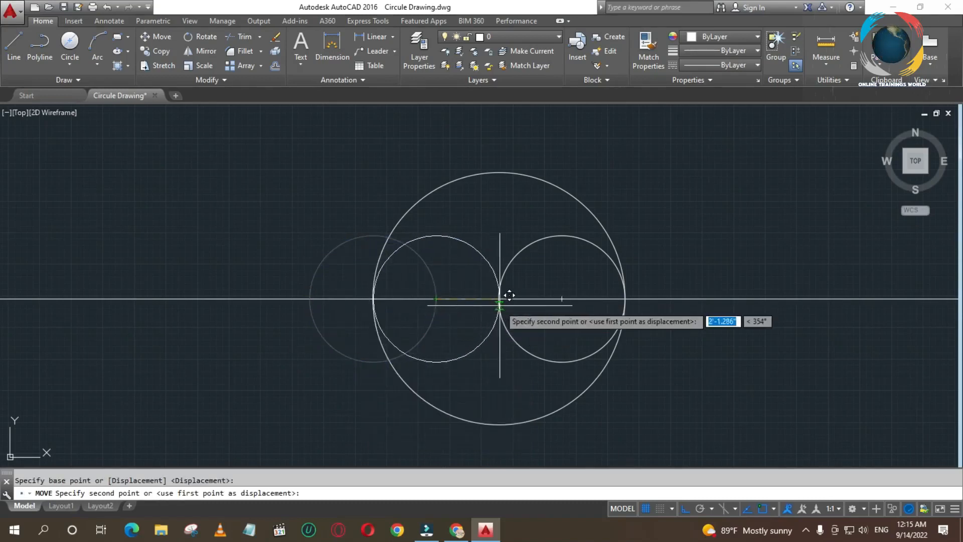
click(508, 289)
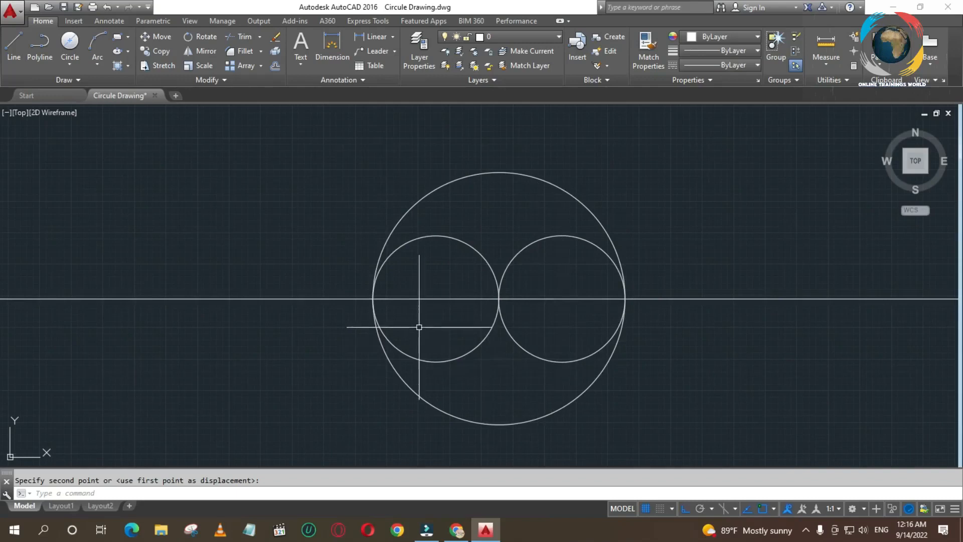
Step: Select the large circle and the left small circle to compare their extents, and clear the selection
click(390, 230)
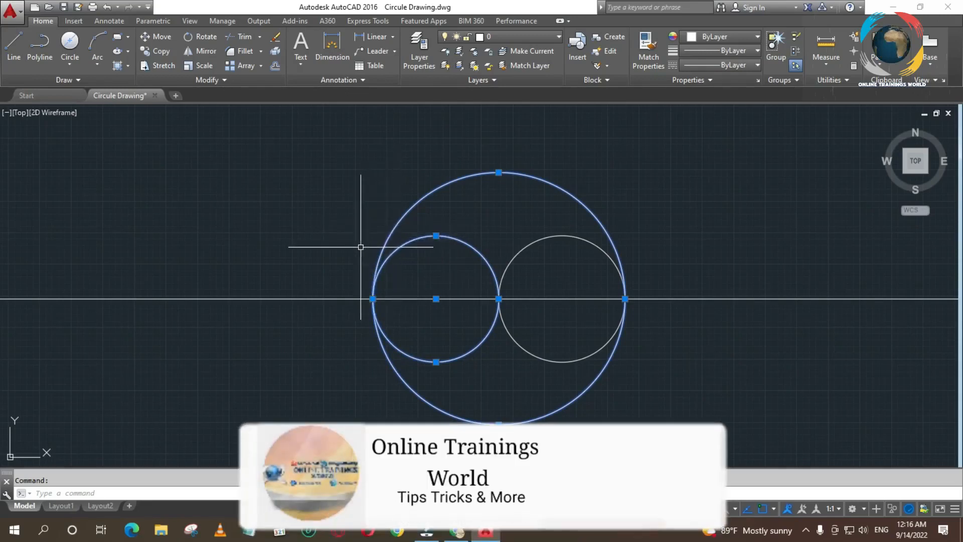
key(Escape)
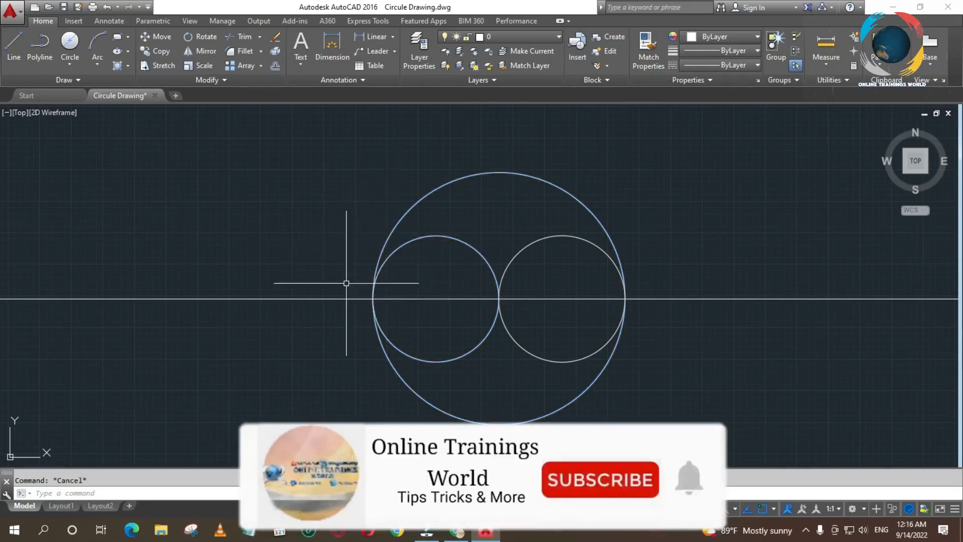
click(66, 65)
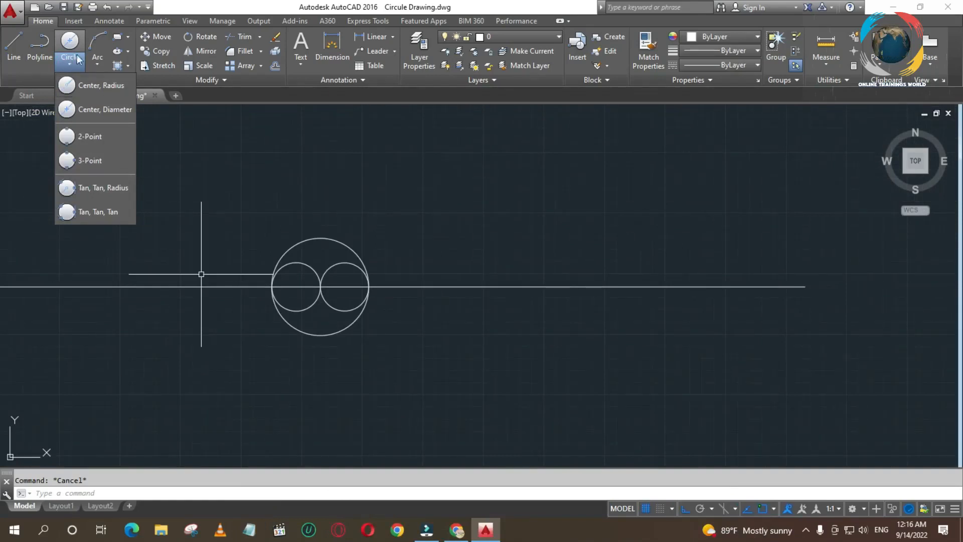
click(12, 50)
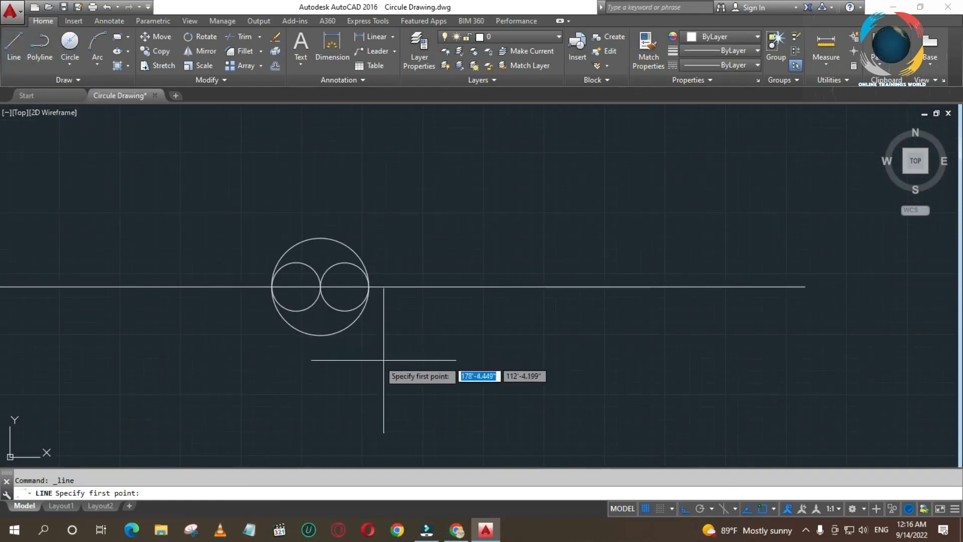
click(402, 358)
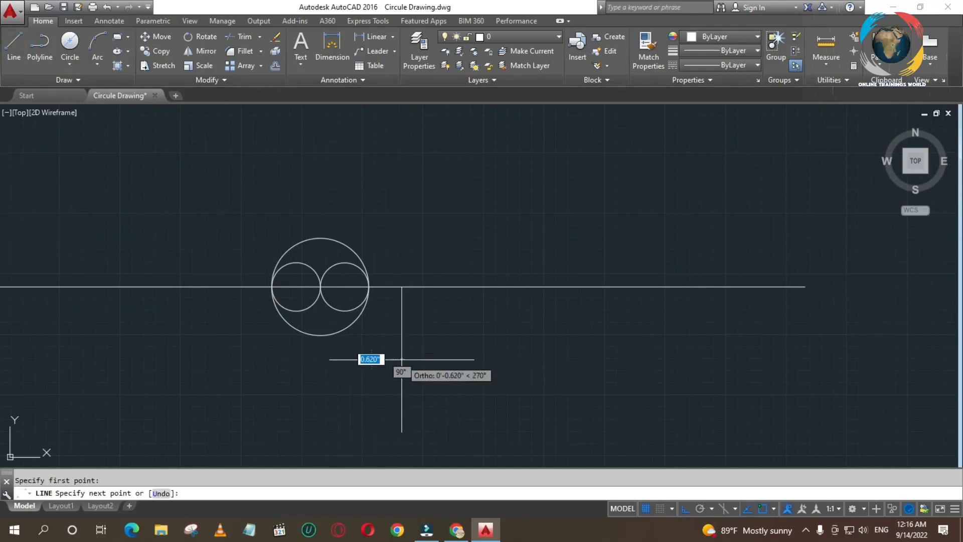
key(Escape)
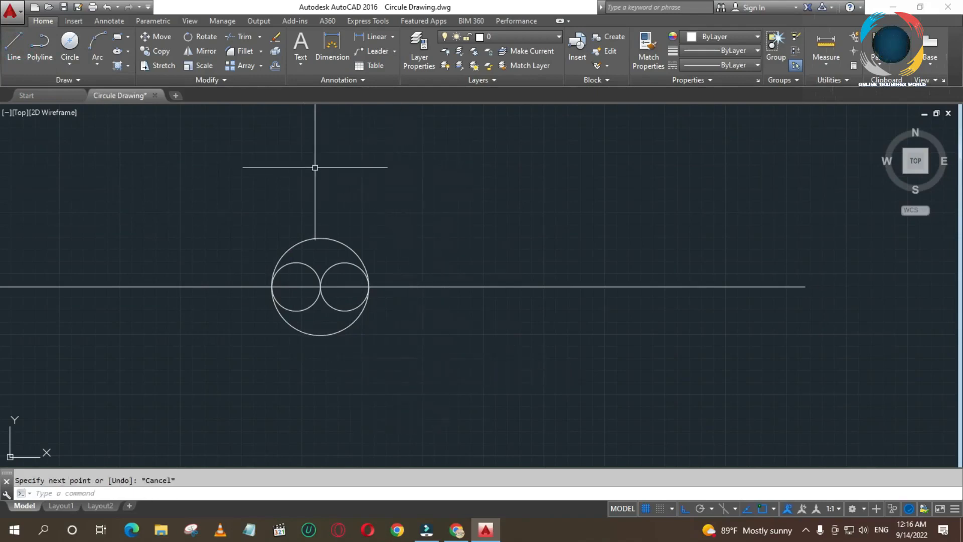
Step: Draw a short horizontal line above the group of circles, extending to the right of it
click(14, 48)
click(336, 160)
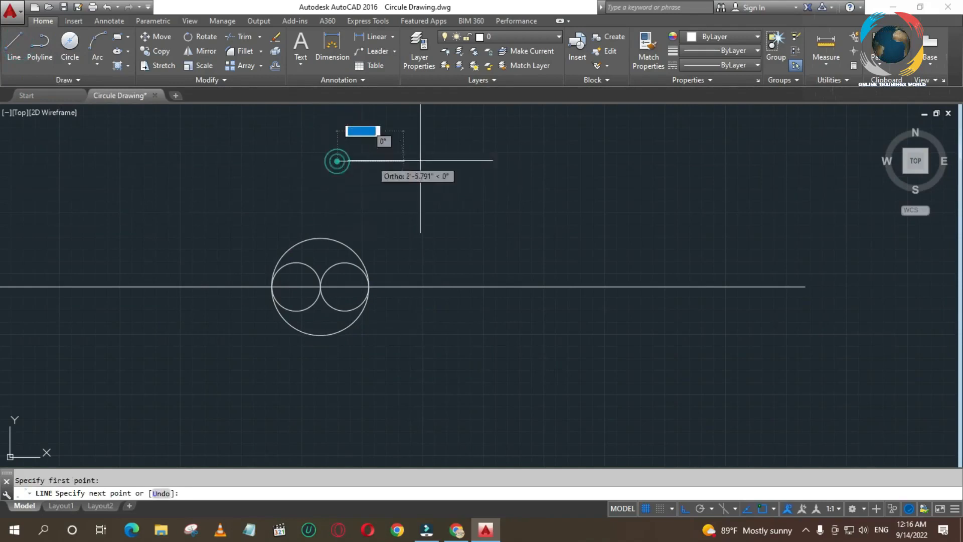
click(524, 162)
key(Escape)
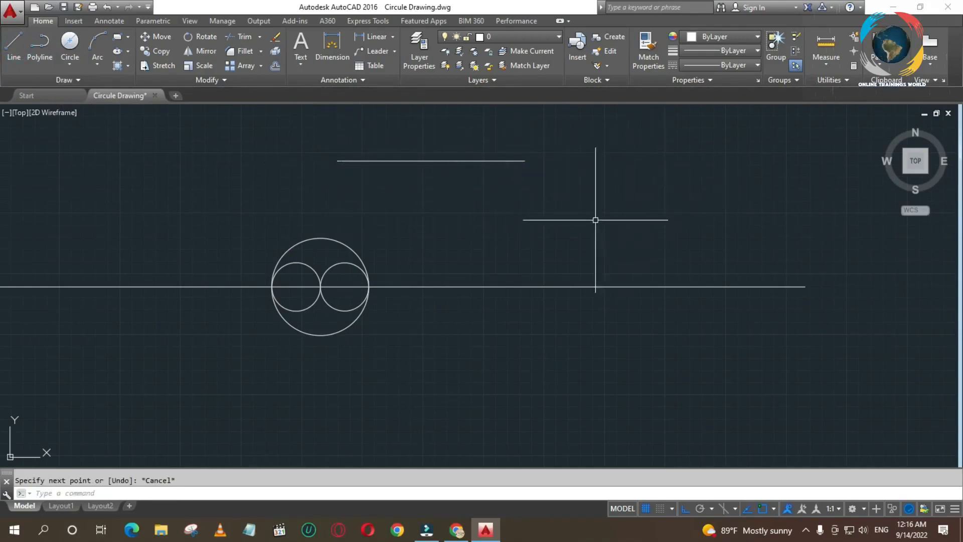
Step: Draw a second short horizontal line to the right of the first, lower down but above the long reference line
click(15, 42)
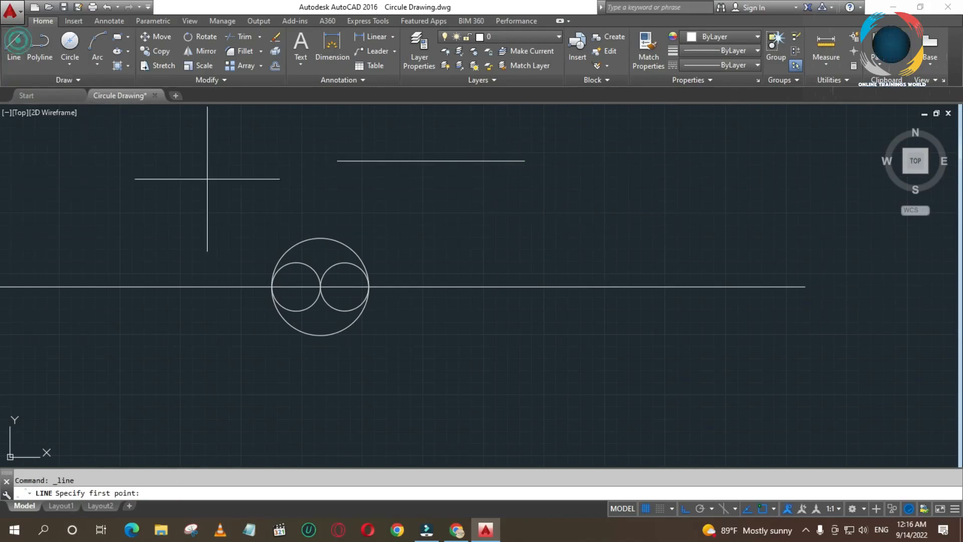
click(615, 223)
click(819, 223)
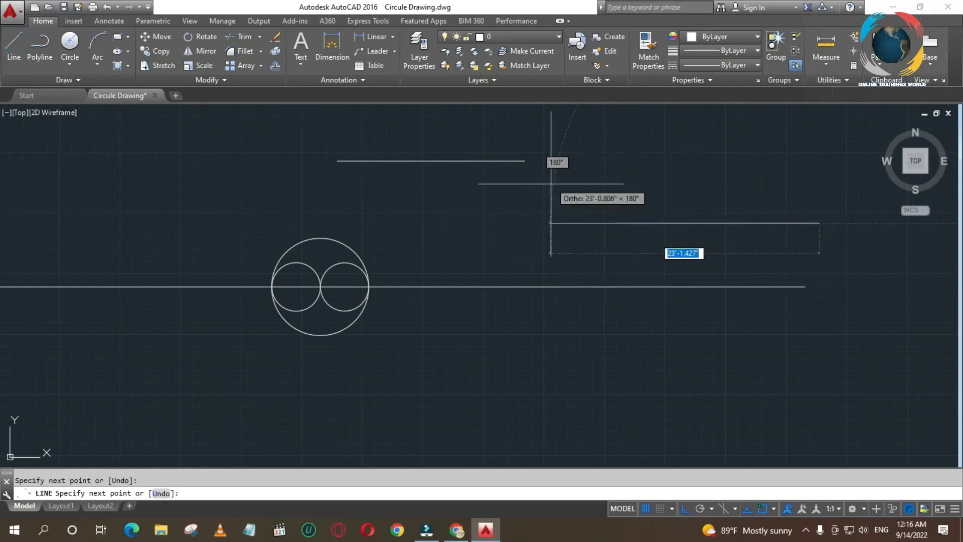
key(Escape)
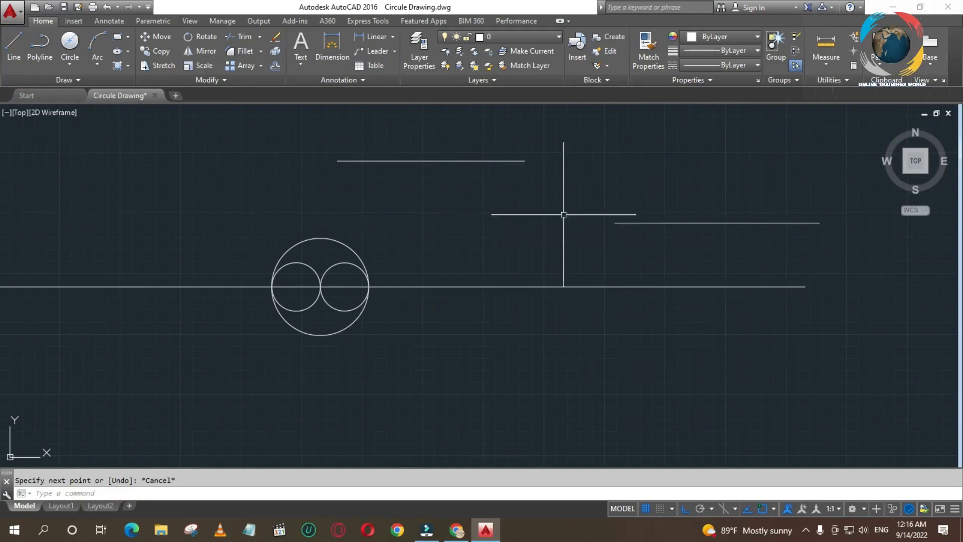
Step: Draw a 2-Point circle from the upper line's right endpoint to the lower short line's left endpoint
click(74, 63)
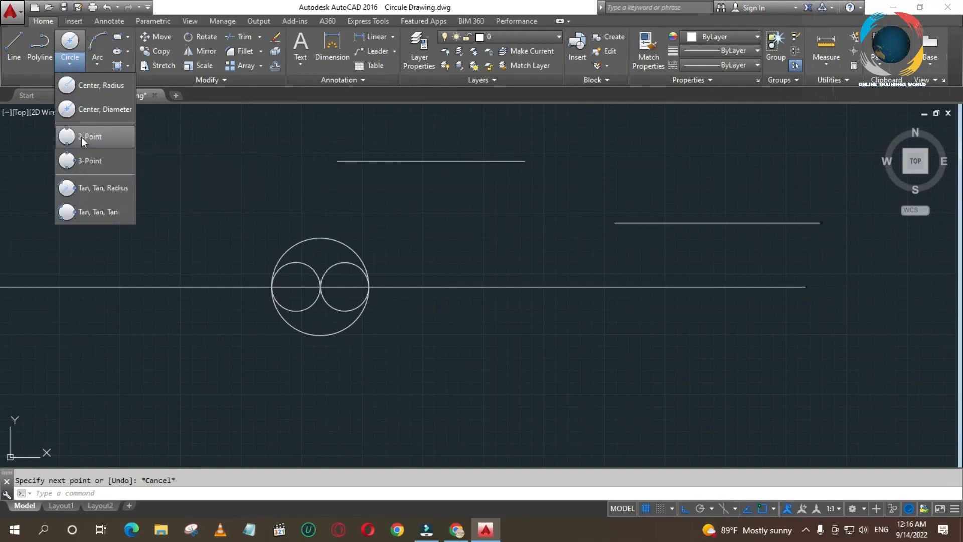
click(83, 136)
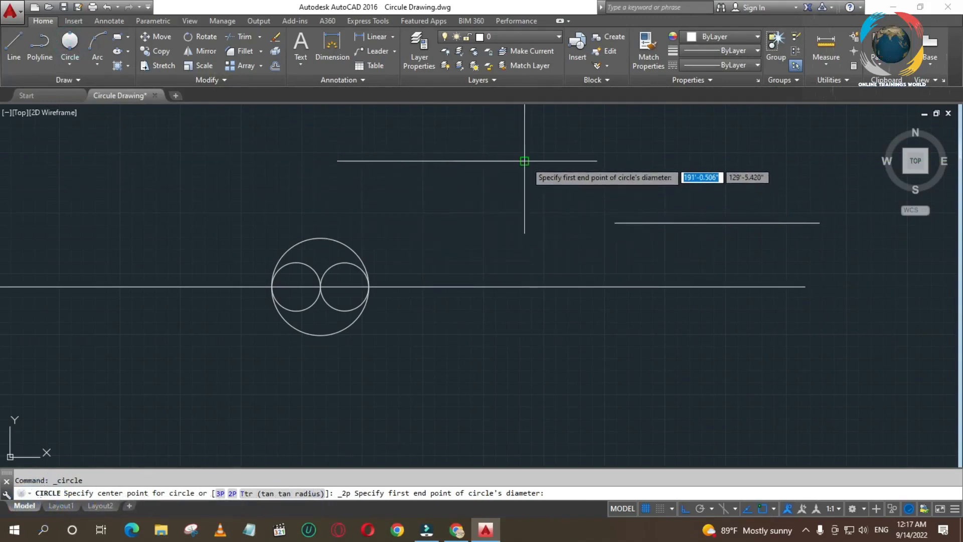
click(524, 161)
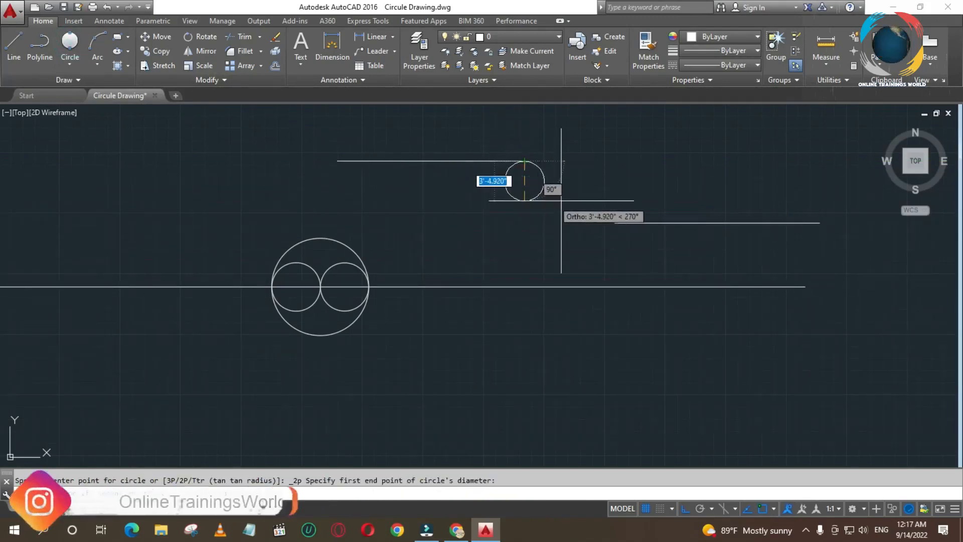
click(614, 223)
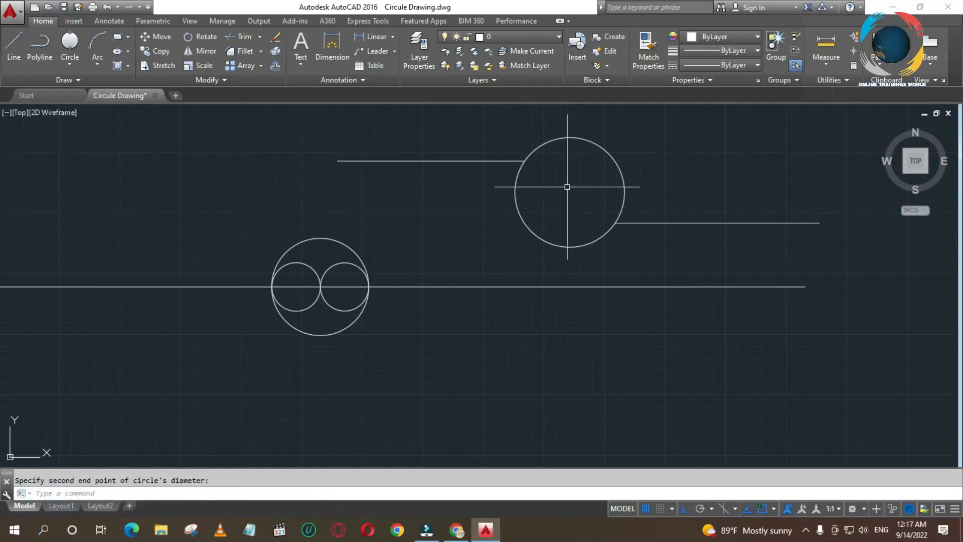
Step: Draw a vertical line about 12' long above the 2-Point circle, starting slightly right of its center
click(69, 63)
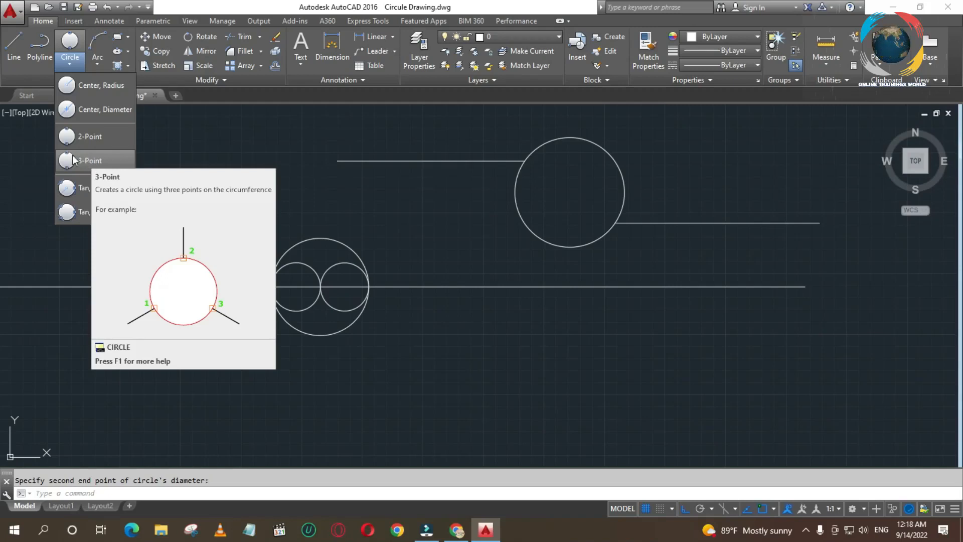
click(14, 49)
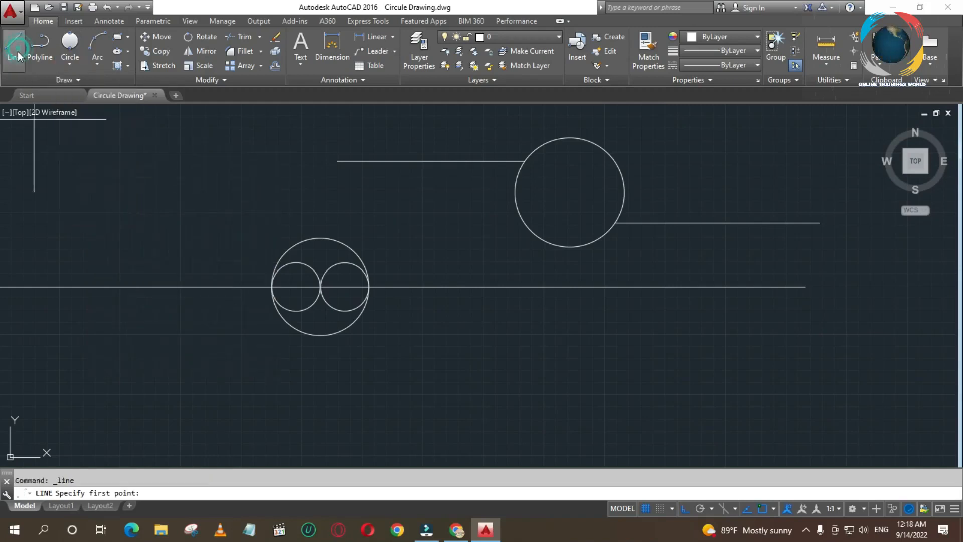
scroll(680, 230, up, 1)
scroll(631, 224, down, 3)
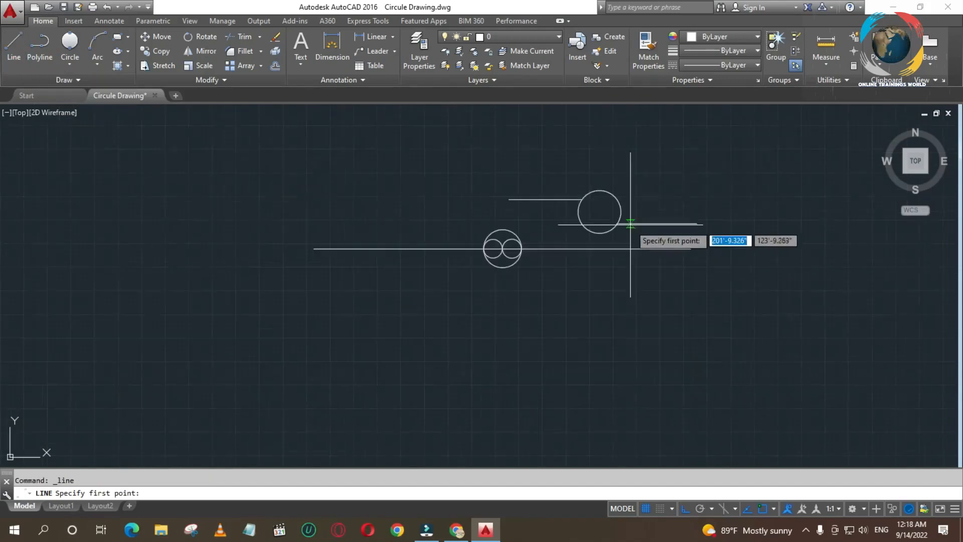
click(623, 174)
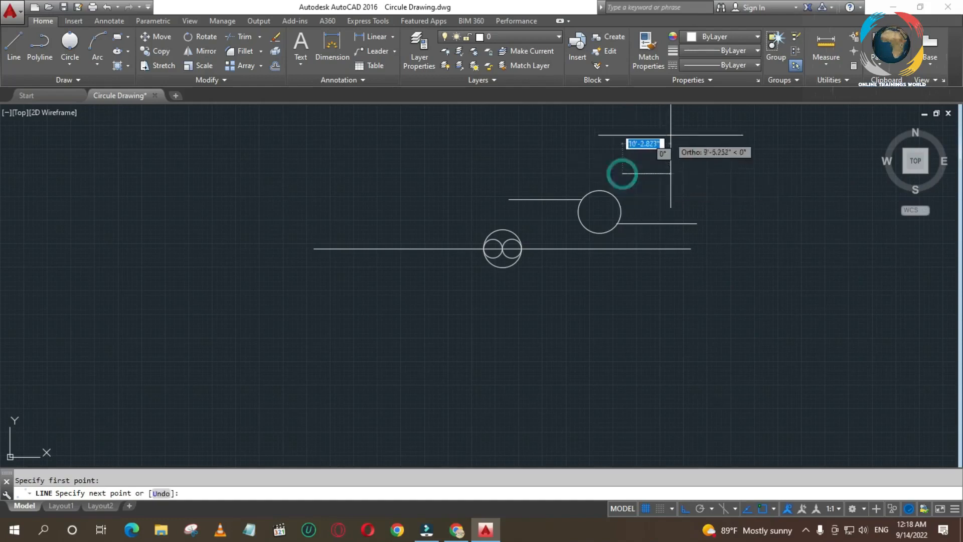
scroll(642, 127, up, 1)
scroll(637, 125, down, 1)
scroll(633, 120, up, 1)
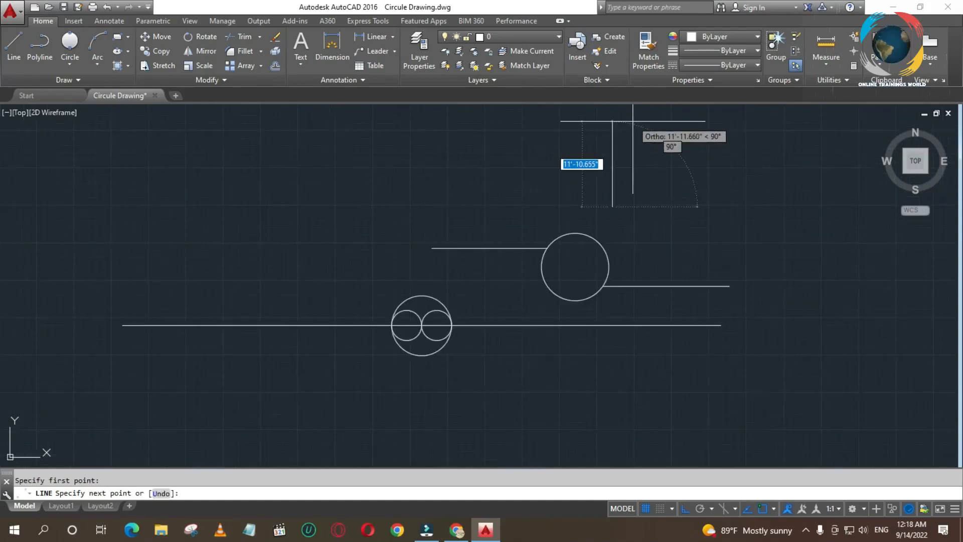
click(632, 119)
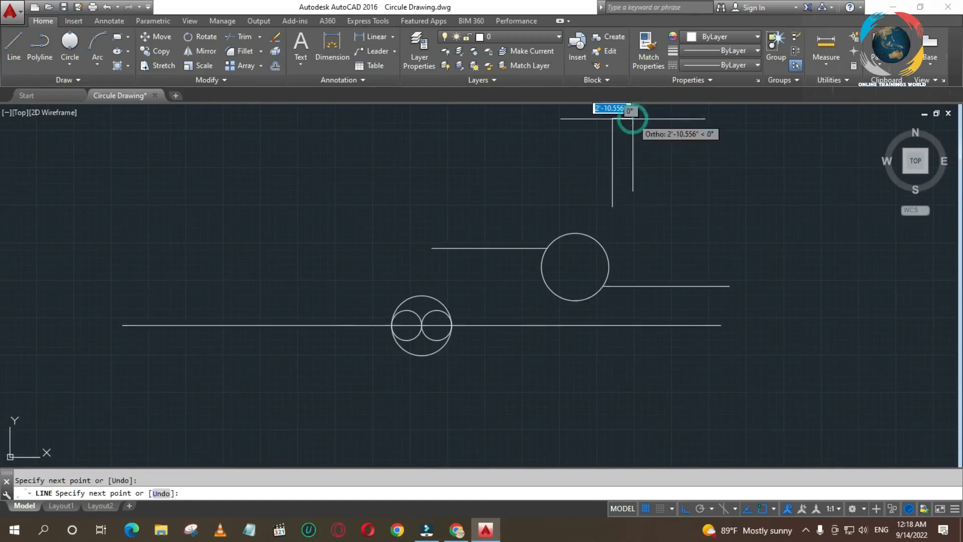
key(Escape)
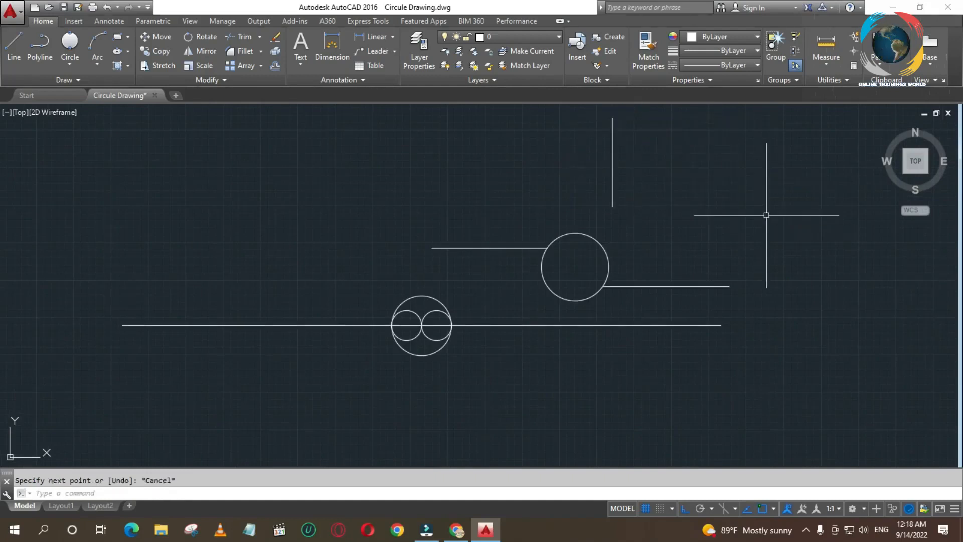
Step: Replace the 2-Point circle with a 3-Point circle through the nearest endpoints of the upper horizontal, lower horizontal and vertical short lines
click(601, 245)
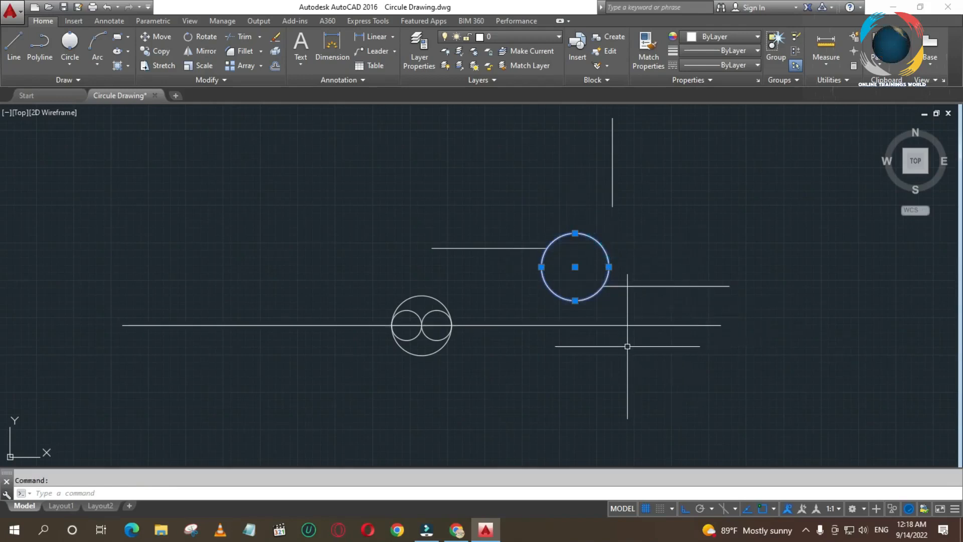
key(Delete)
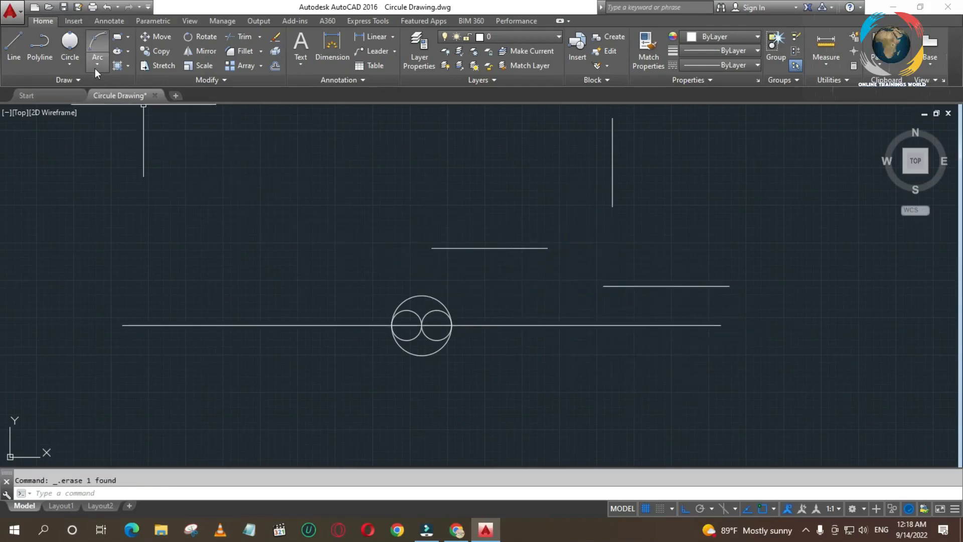
click(69, 63)
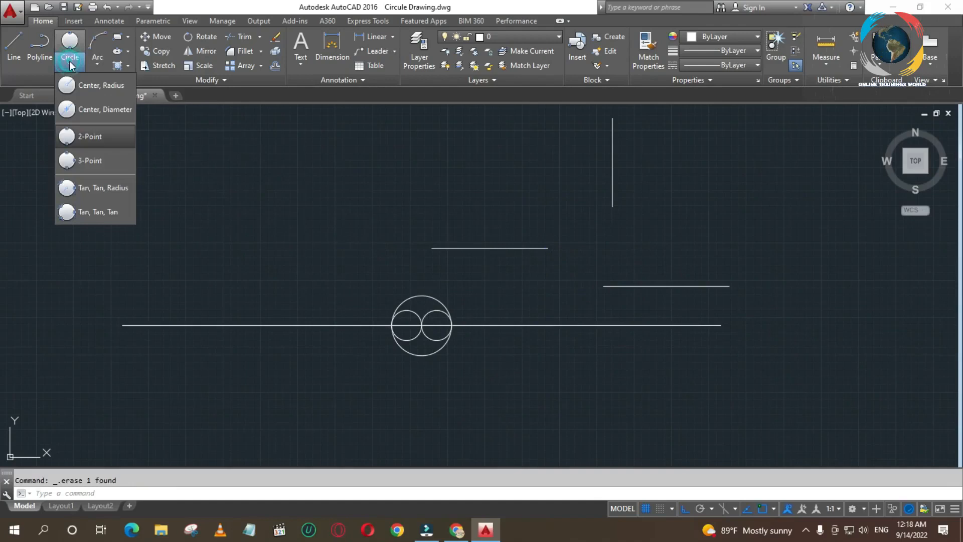
click(89, 162)
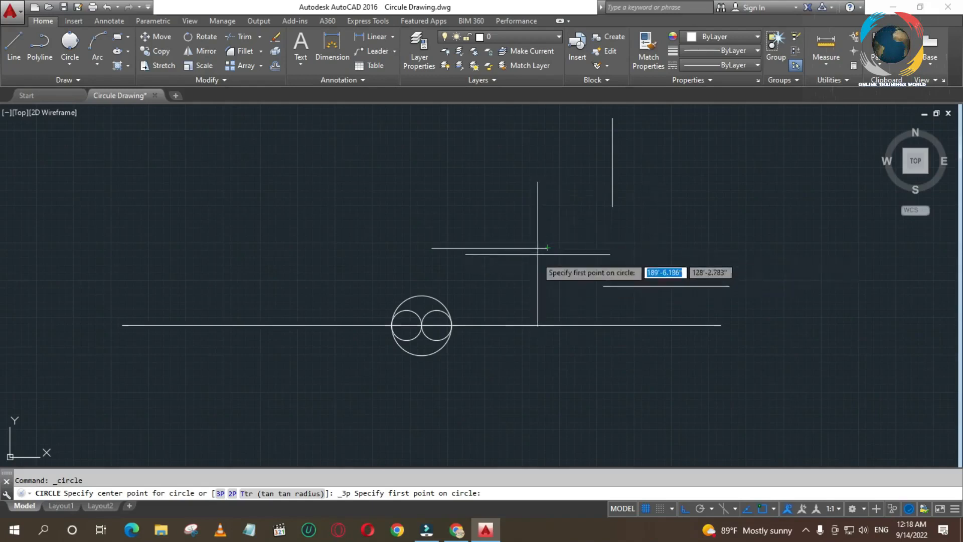
click(547, 248)
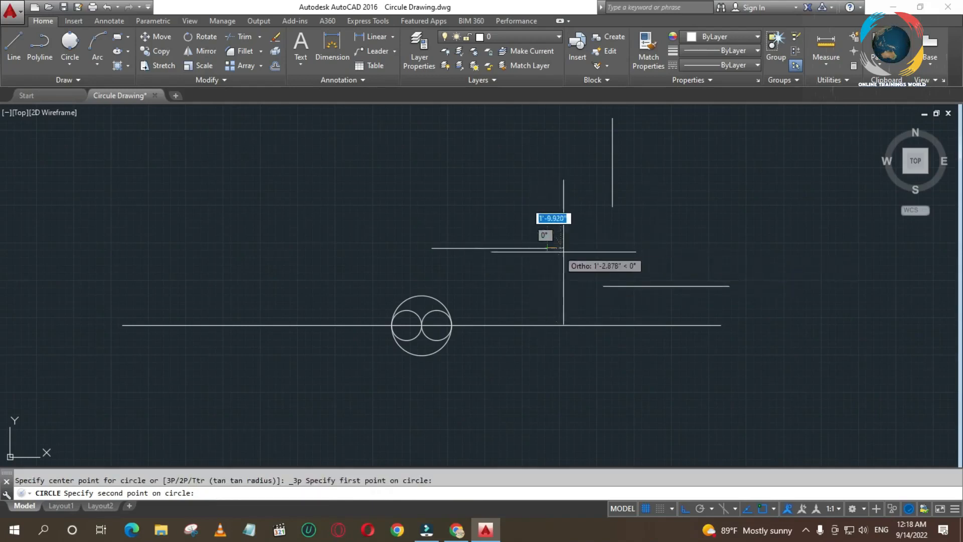
click(604, 286)
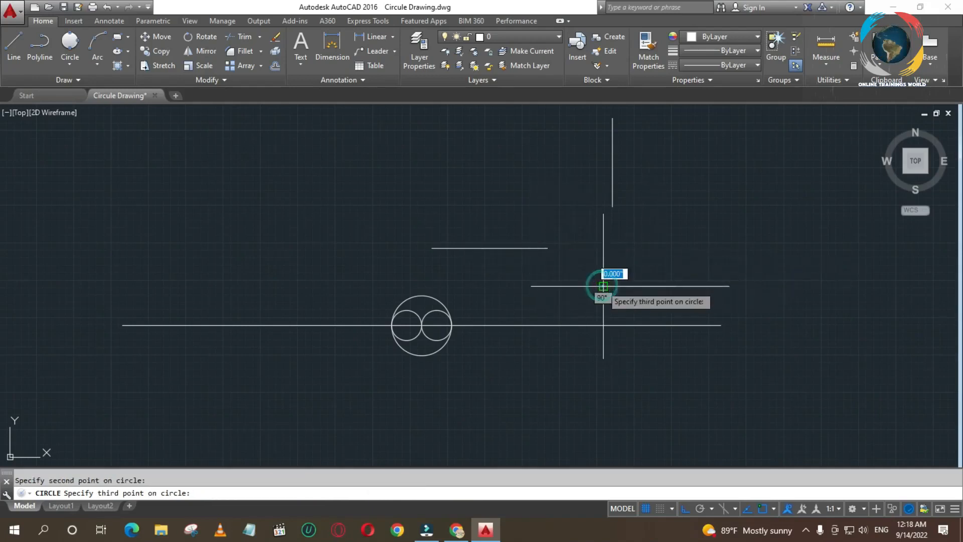
click(612, 206)
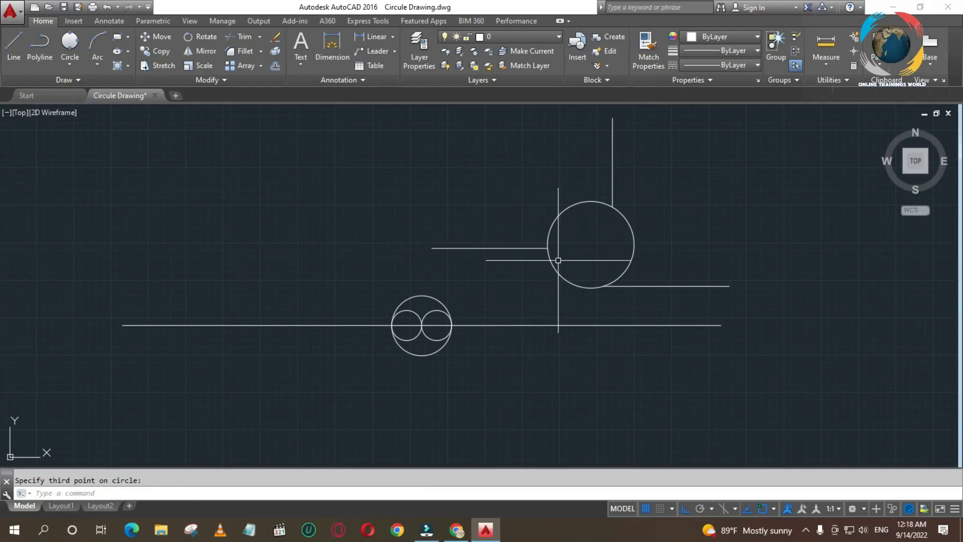
click(567, 286)
click(567, 286)
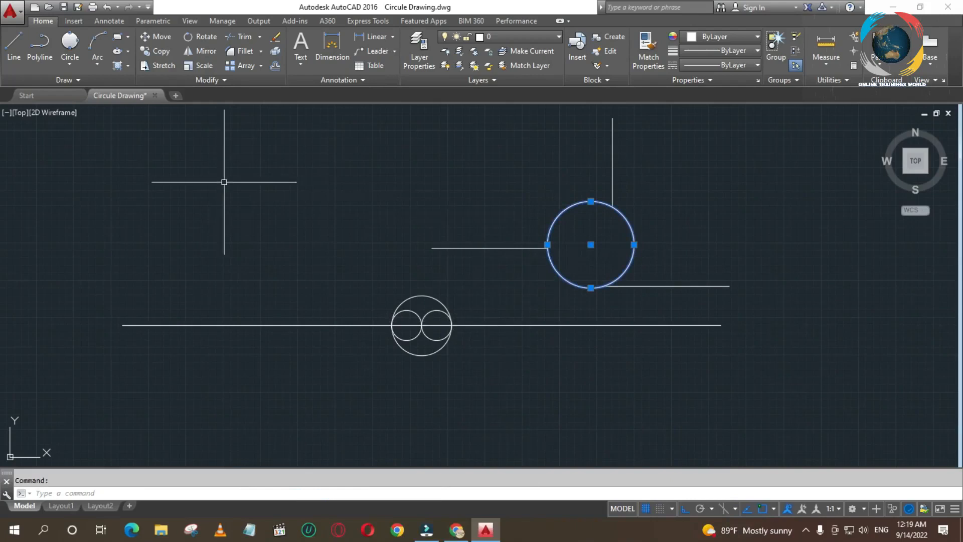
click(73, 66)
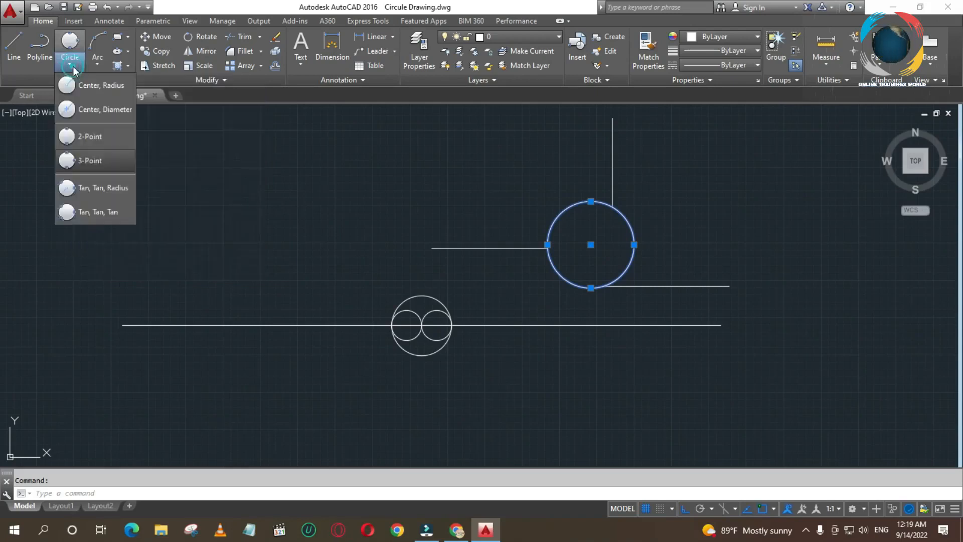
click(77, 188)
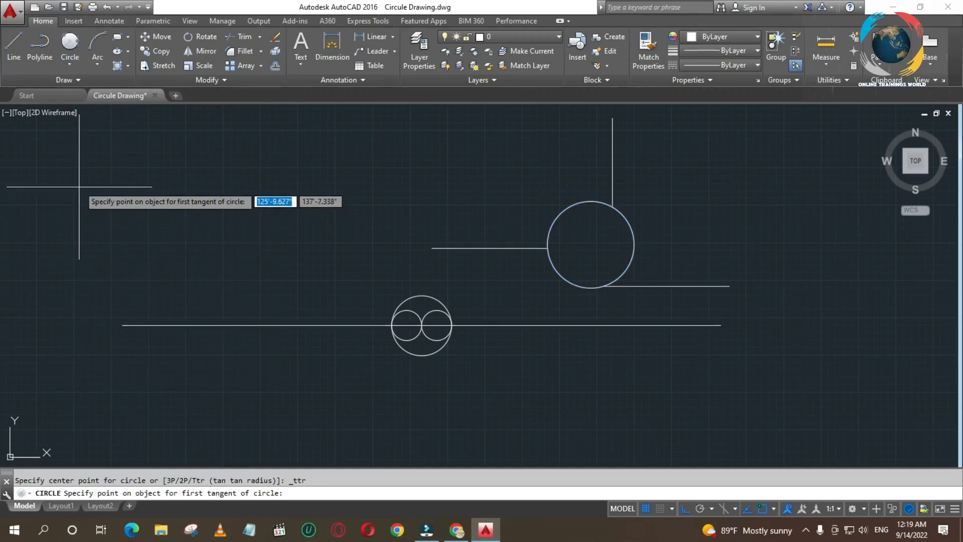
click(71, 65)
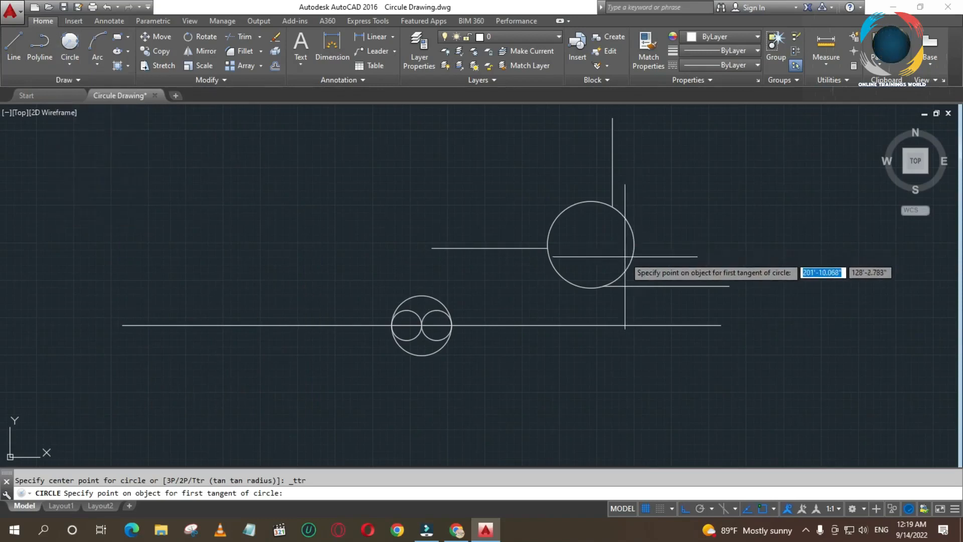
key(Escape)
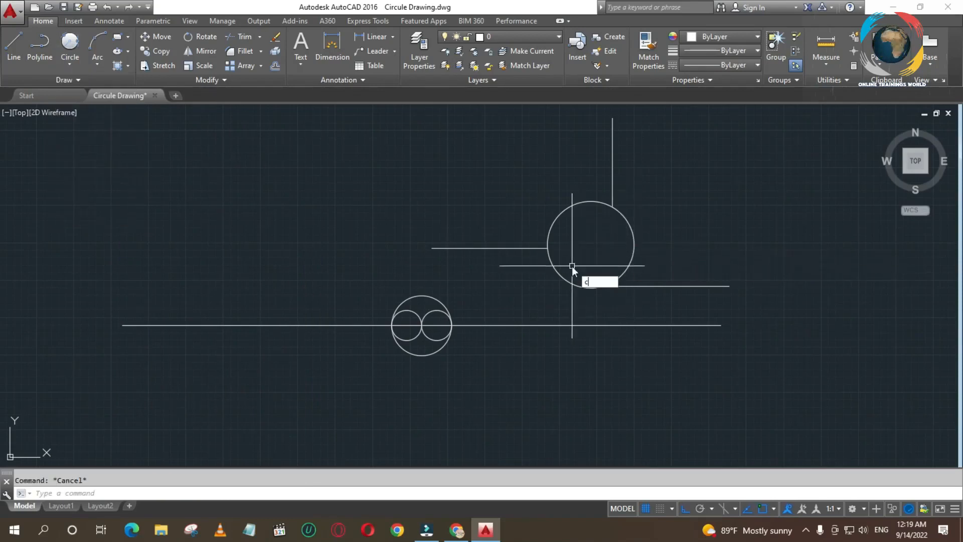
Step: Copy the 3-Point circle about 21' horizontally to the right, using its right quadrant as base point
text(co)
key(Return)
click(555, 271)
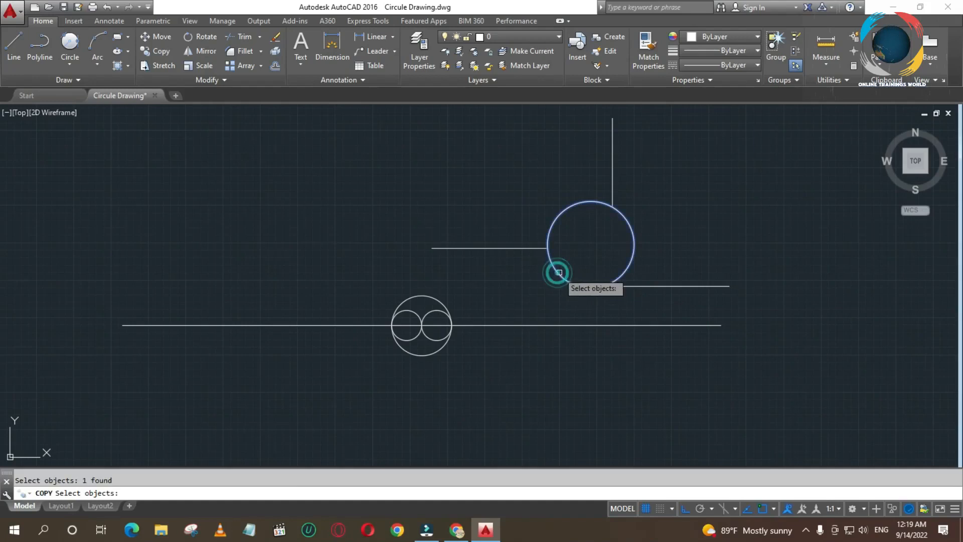
key(Return)
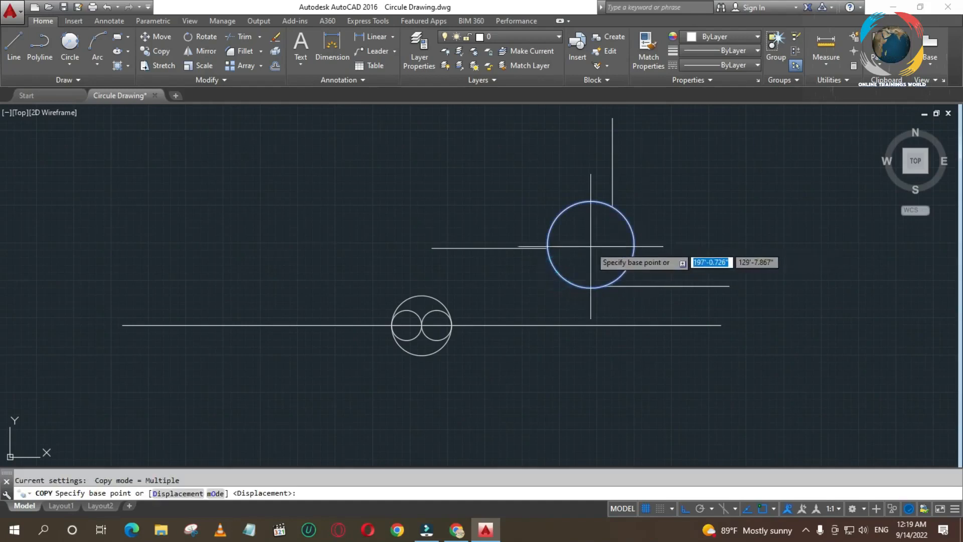
click(634, 245)
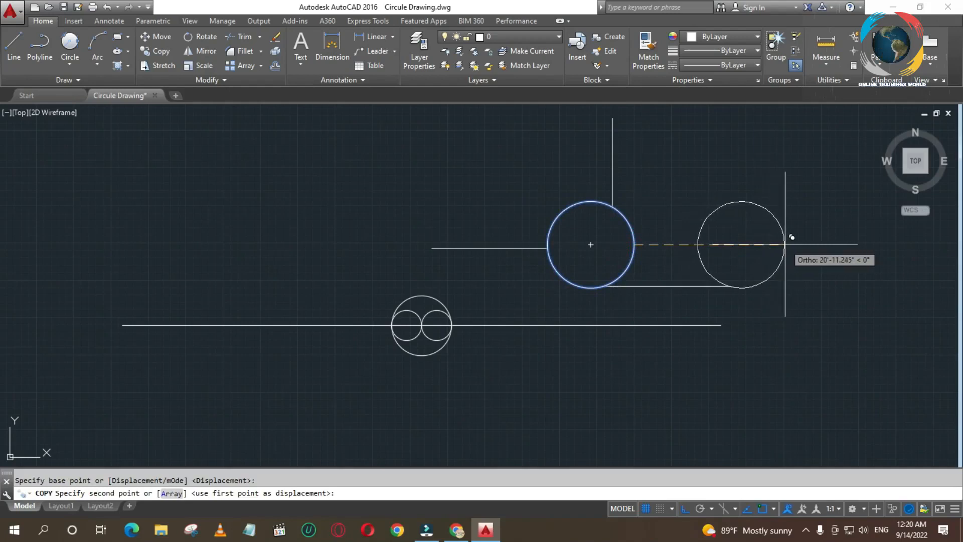
right_click(598, 410)
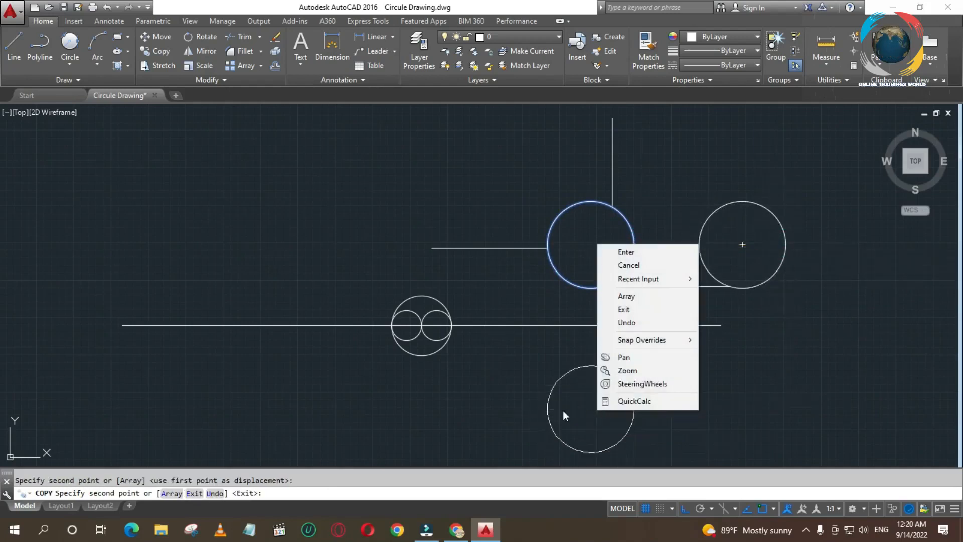
click(626, 253)
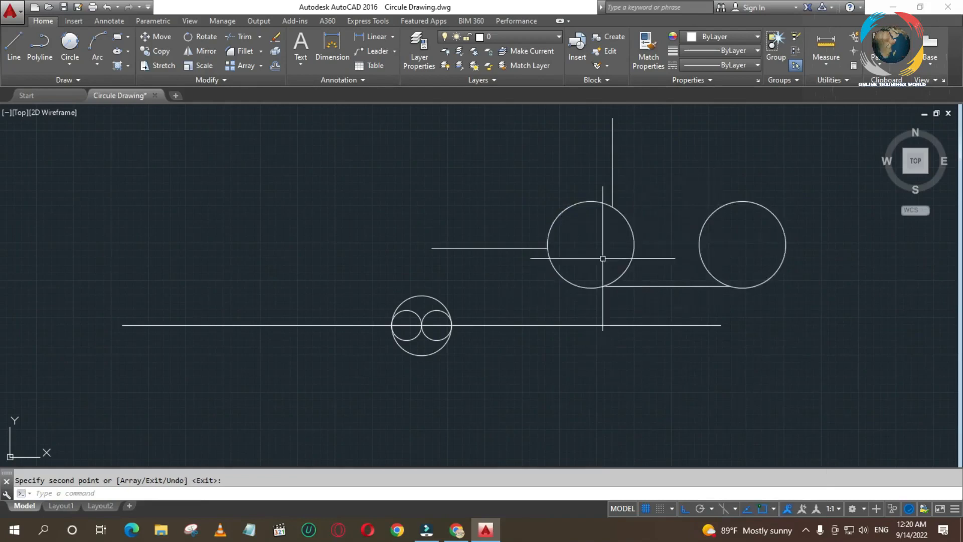
Step: Draw a Tan, Tan, Radius circle touching both equal circles, with its radius picked as the gap between their upper facing sides, and delete it
click(71, 45)
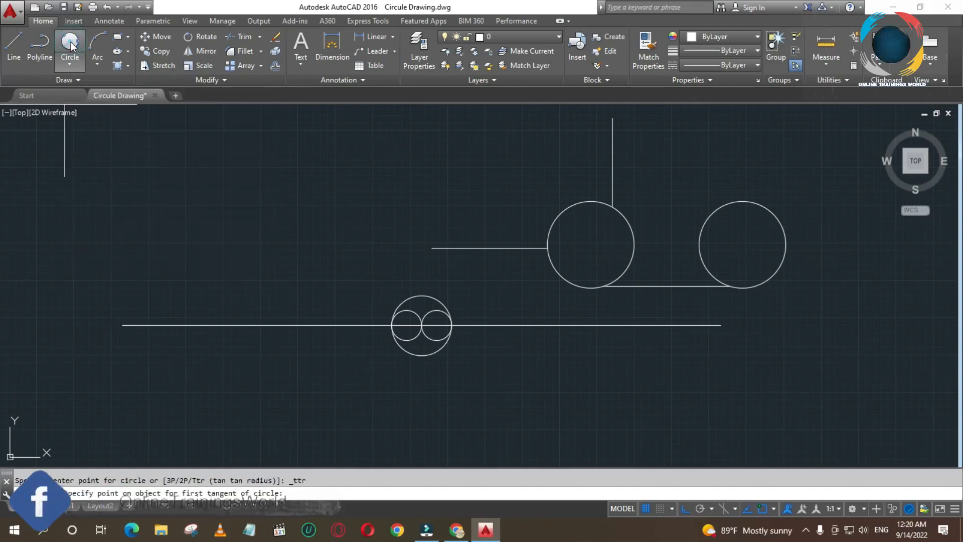
click(631, 228)
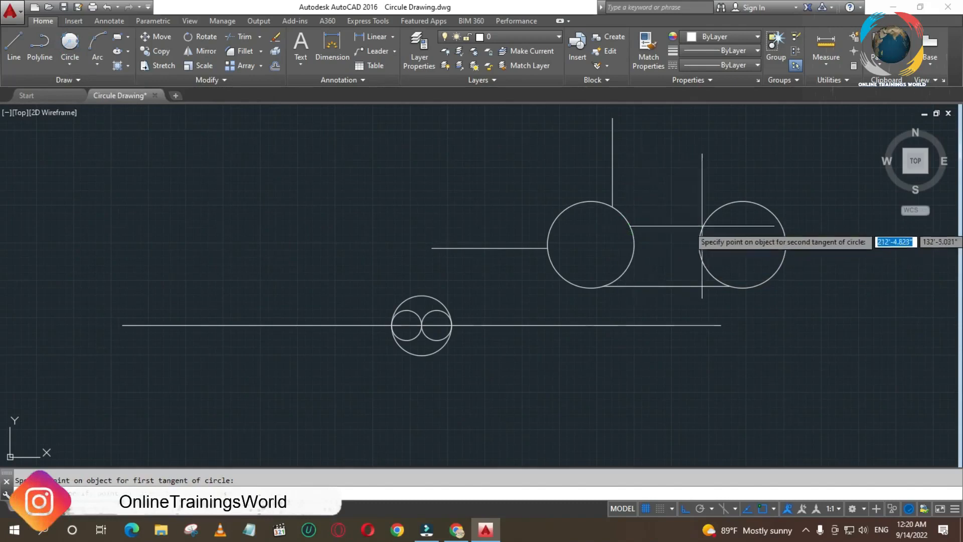
click(705, 222)
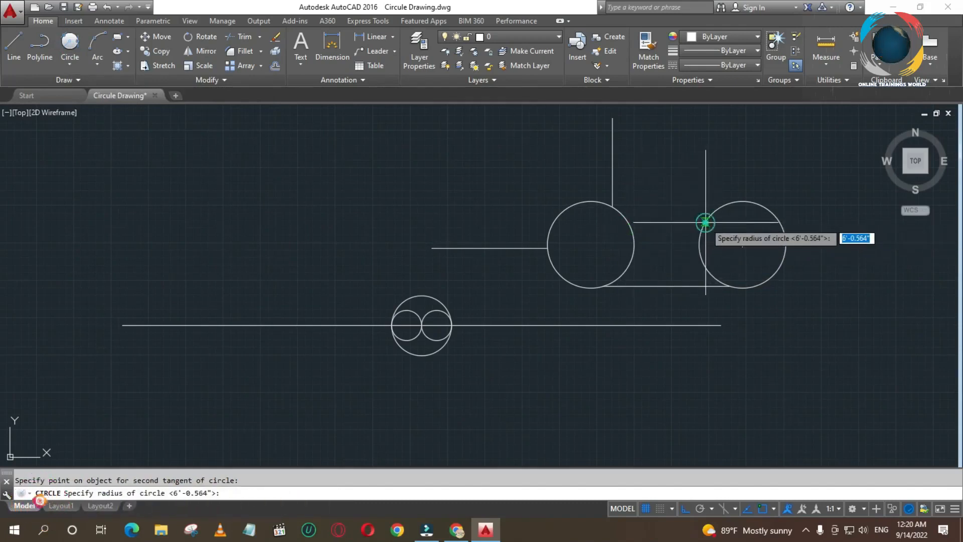
click(630, 225)
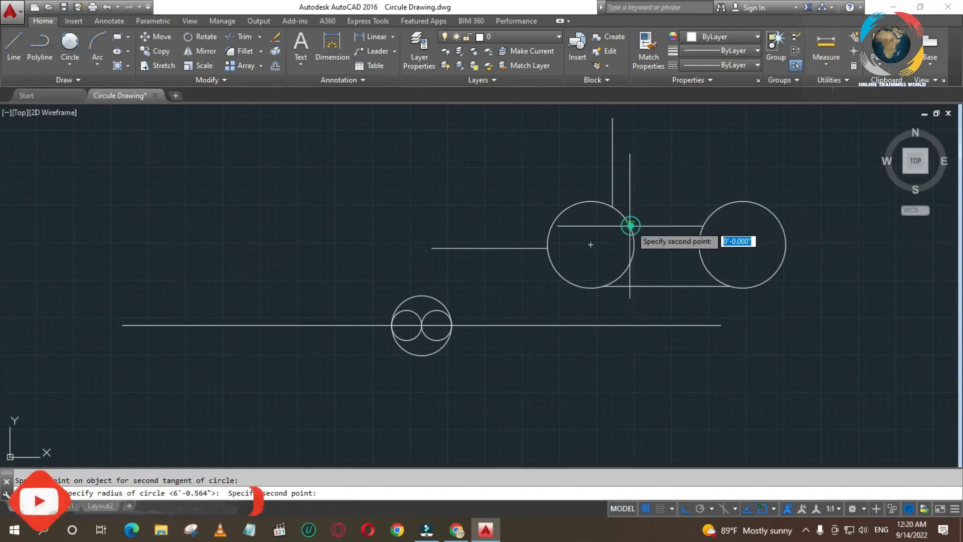
click(702, 226)
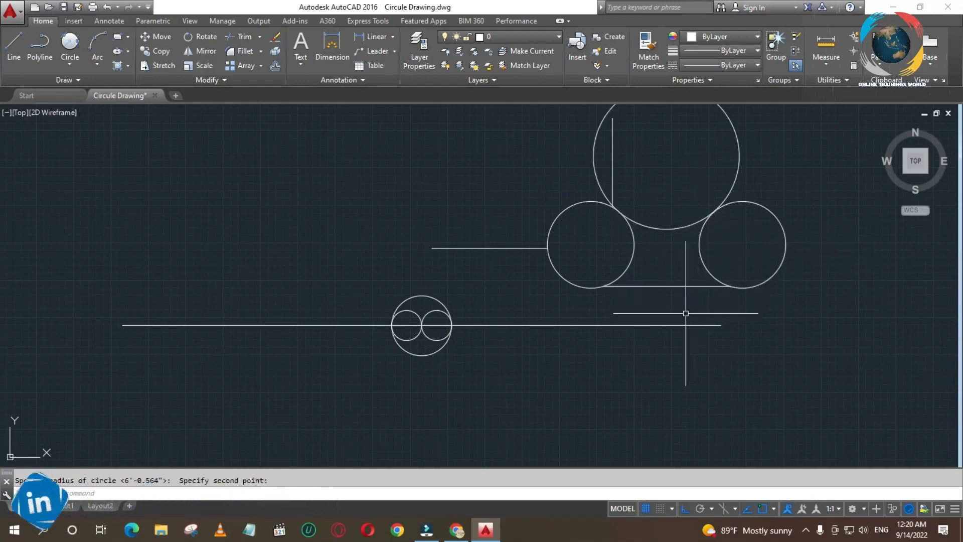
click(668, 230)
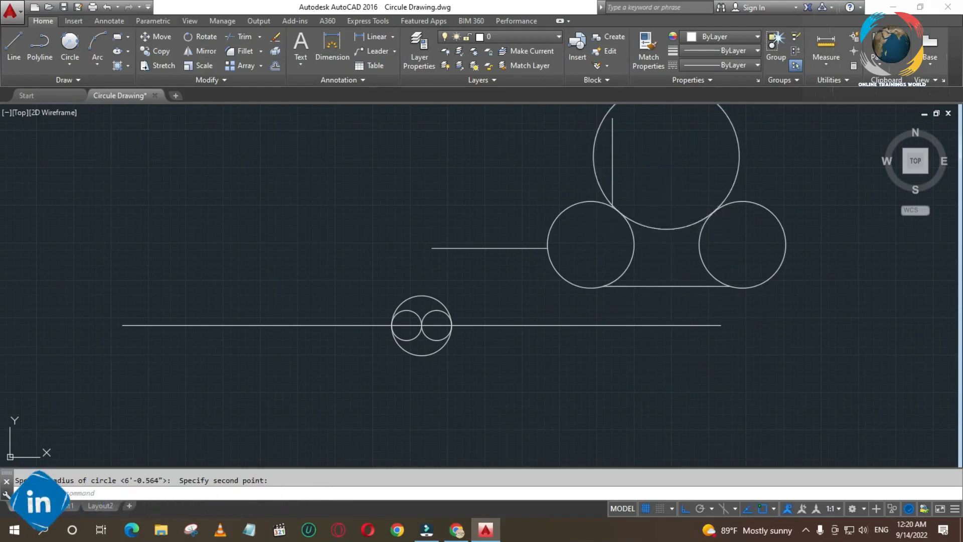
key(Delete)
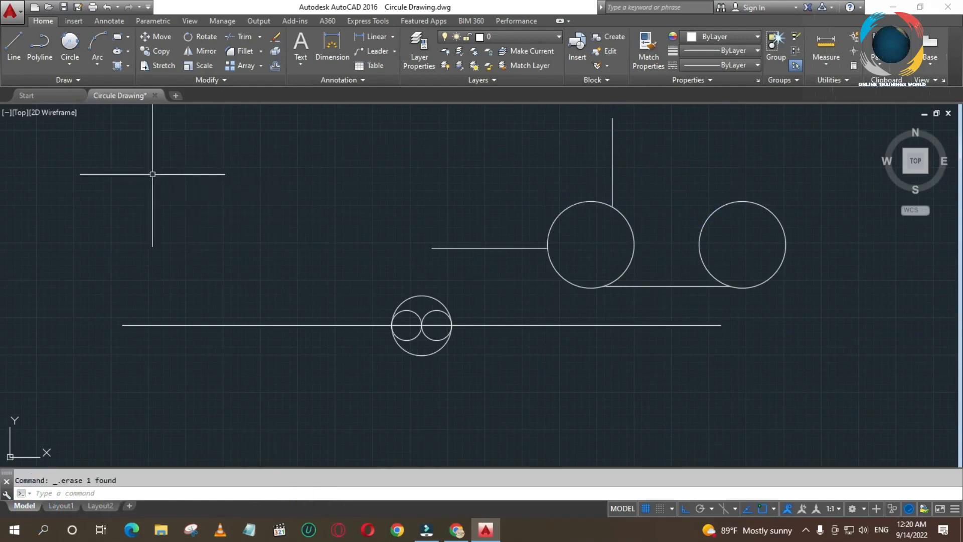
Step: Draw a Tan, Tan, Radius circle tangent to the upper facing sides of the two equal circles, with a radius of 90
click(70, 44)
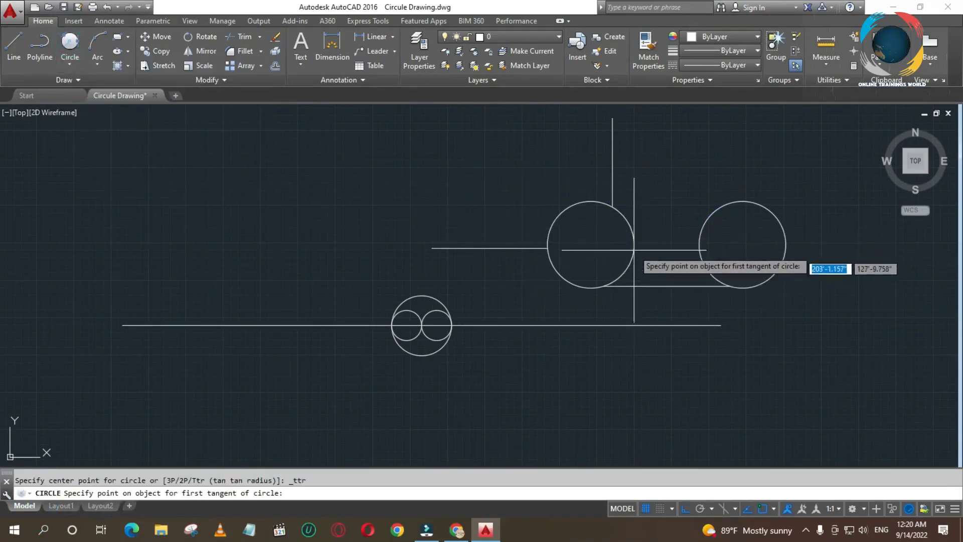
click(626, 218)
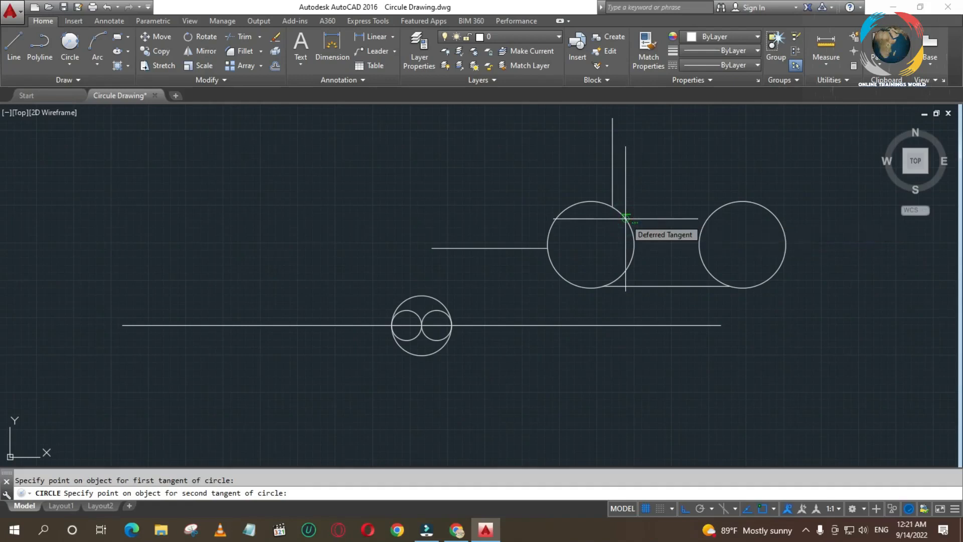
click(707, 217)
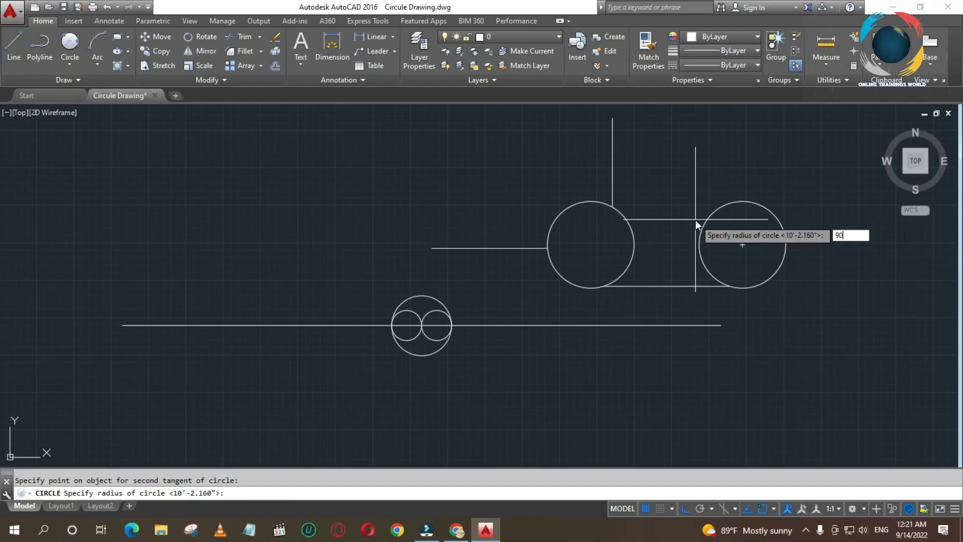
key(Return)
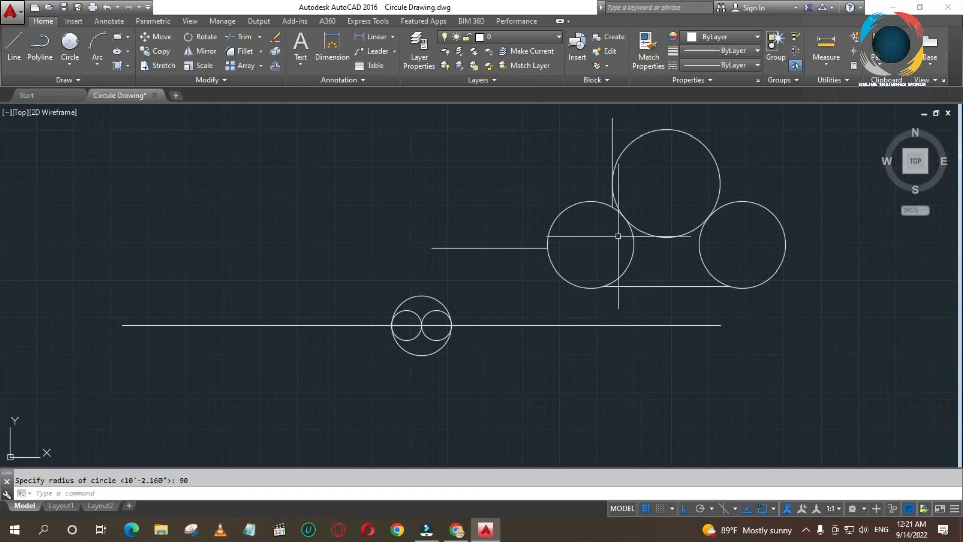
Step: Examine closely the points where the upper Tan, Tan, Radius circle touches the two equal circles
click(712, 213)
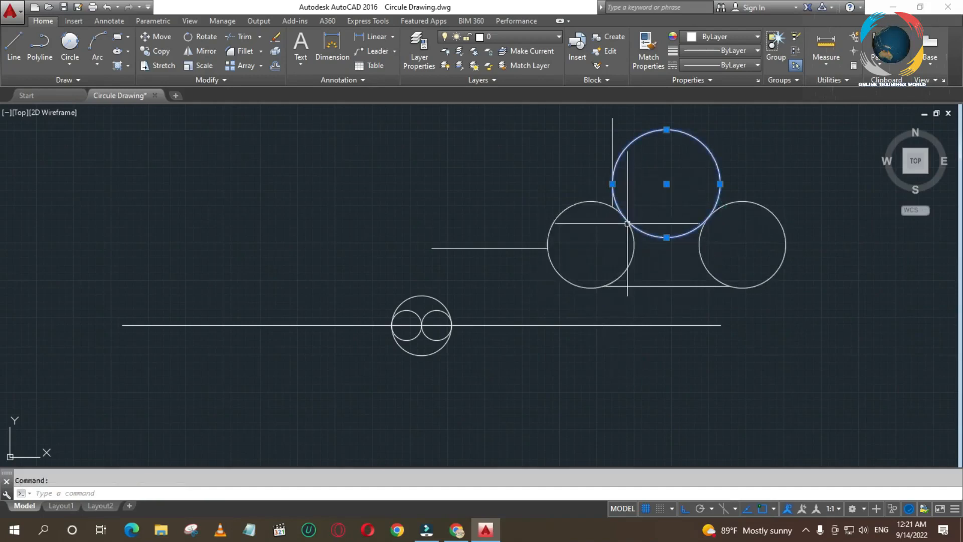
key(Escape)
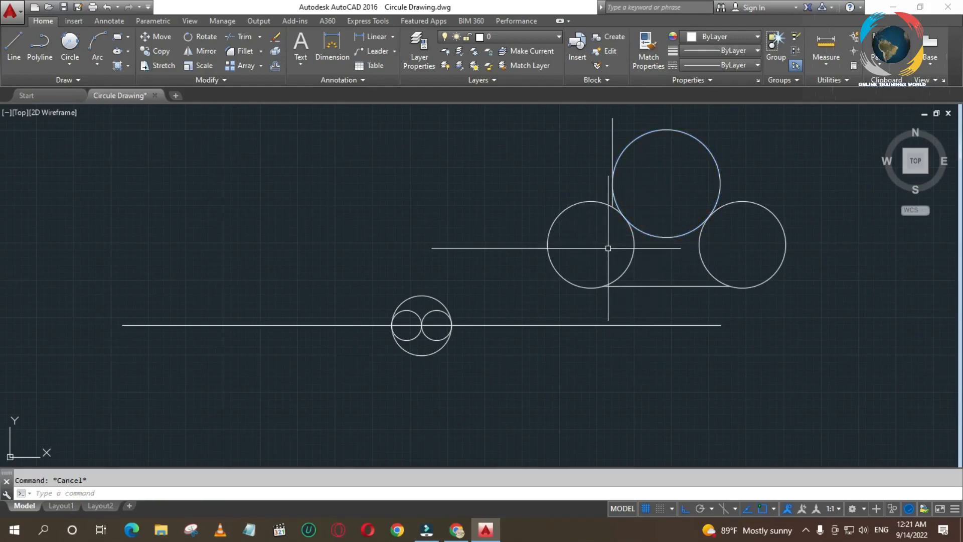
text(z)
key(Return)
click(601, 199)
click(645, 235)
right_click(645, 234)
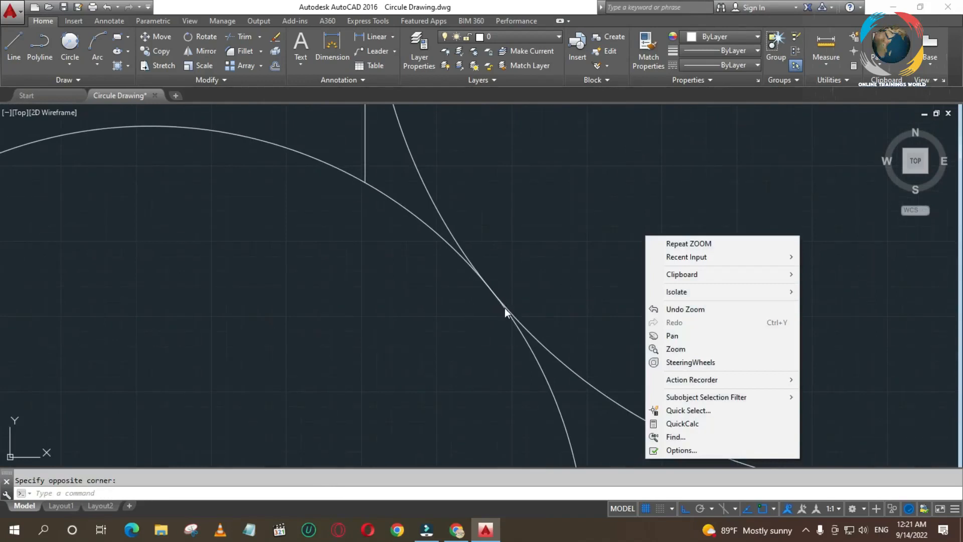
key(Escape)
click(534, 364)
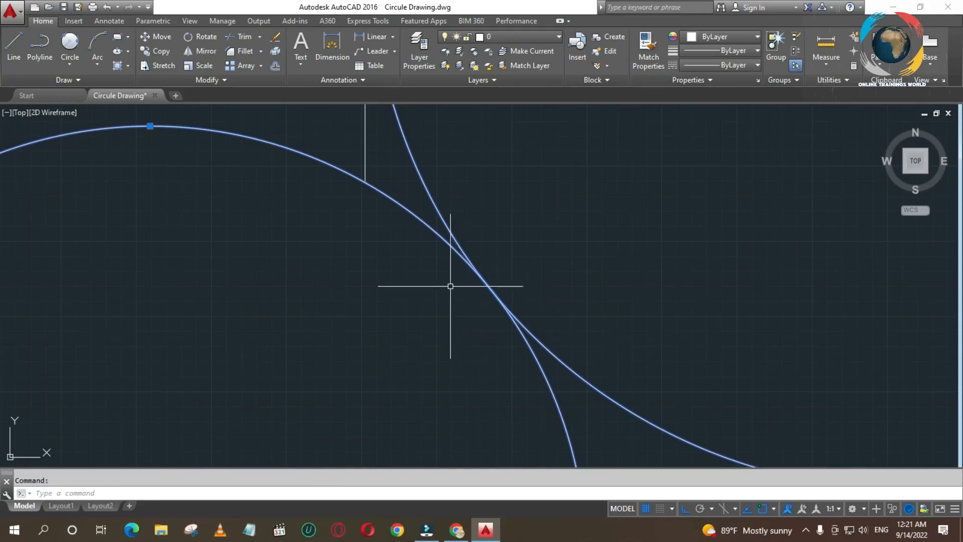
key(Escape)
scroll(516, 258, down, 8)
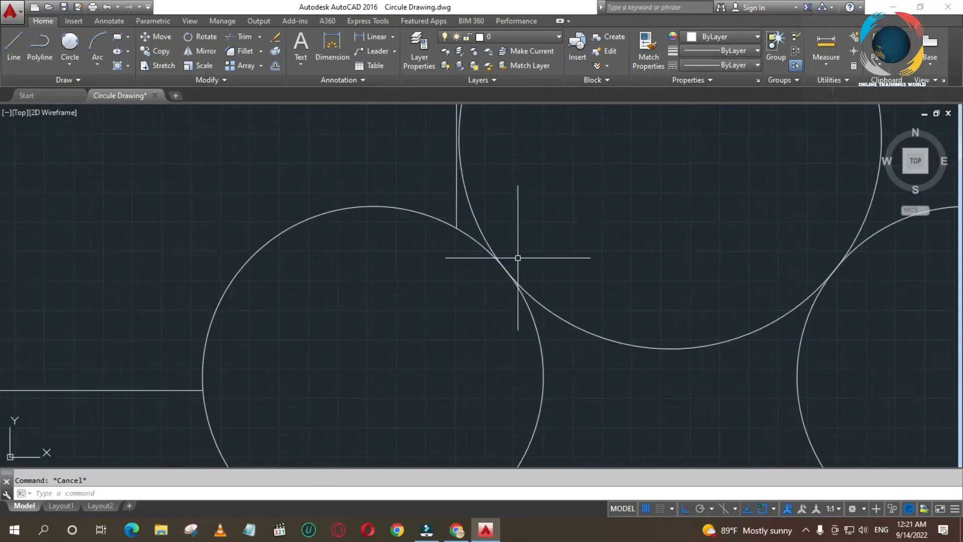
scroll(637, 266, up, 5)
scroll(694, 225, up, 5)
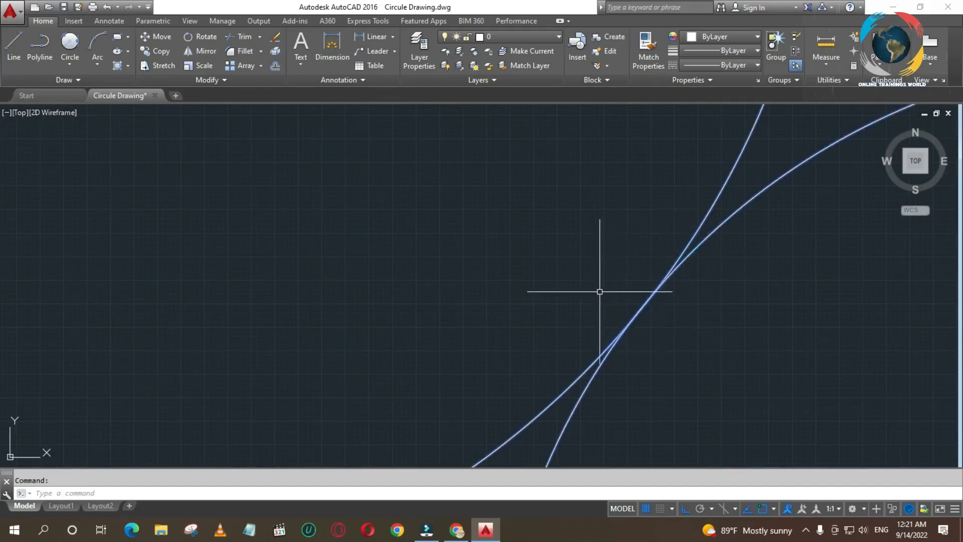
scroll(589, 288, down, 5)
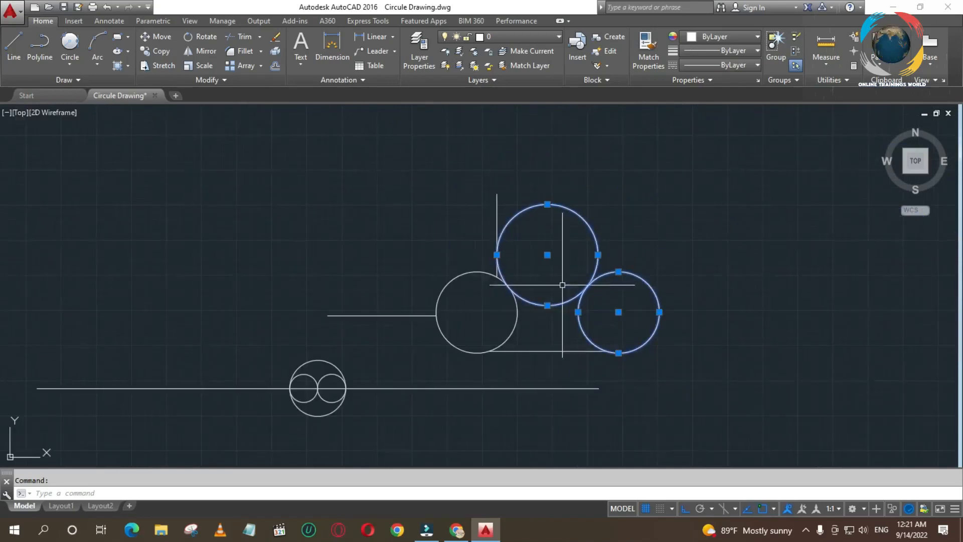
scroll(498, 287, down, 2)
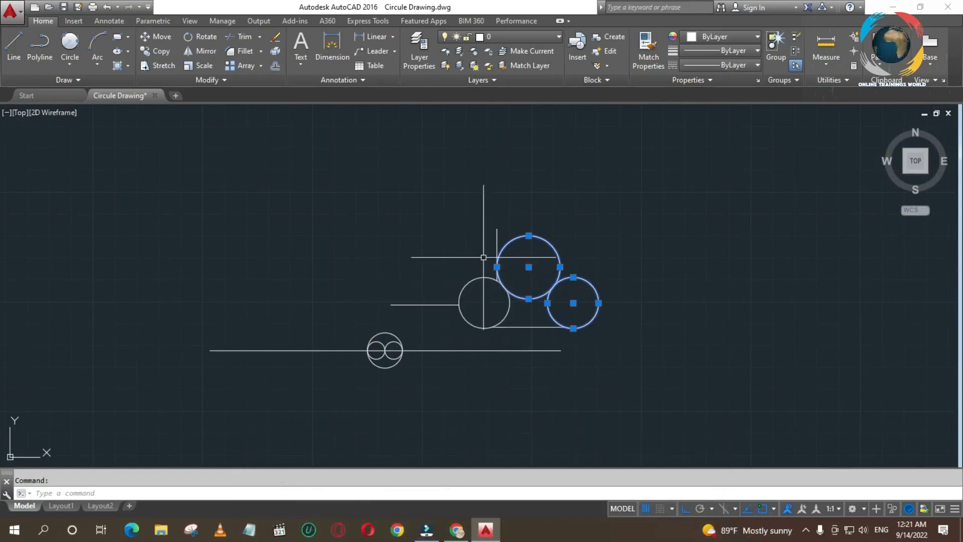
click(70, 64)
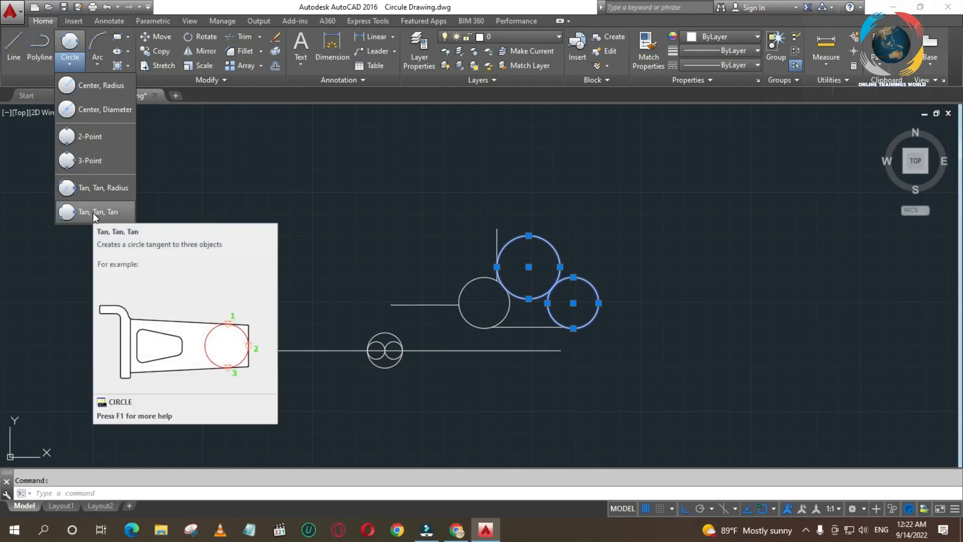
click(93, 213)
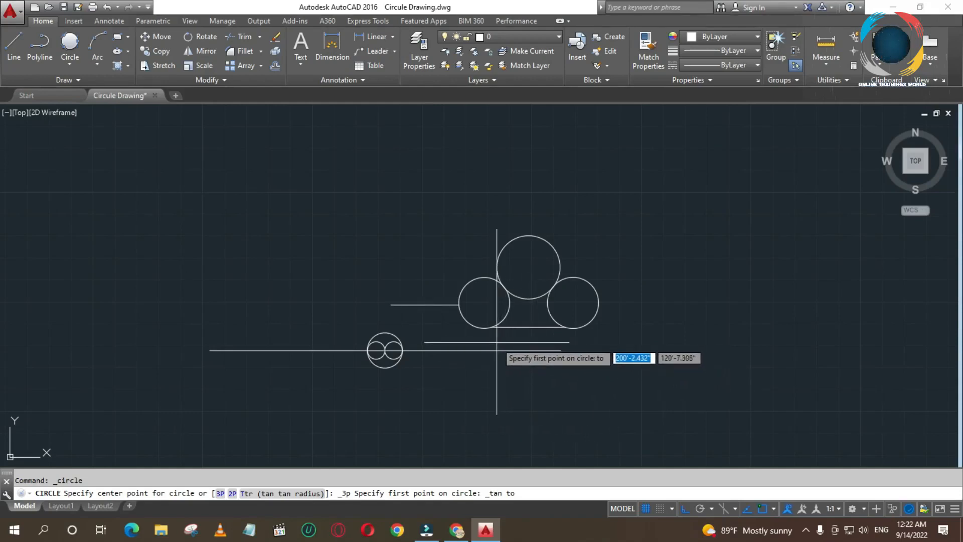
click(519, 327)
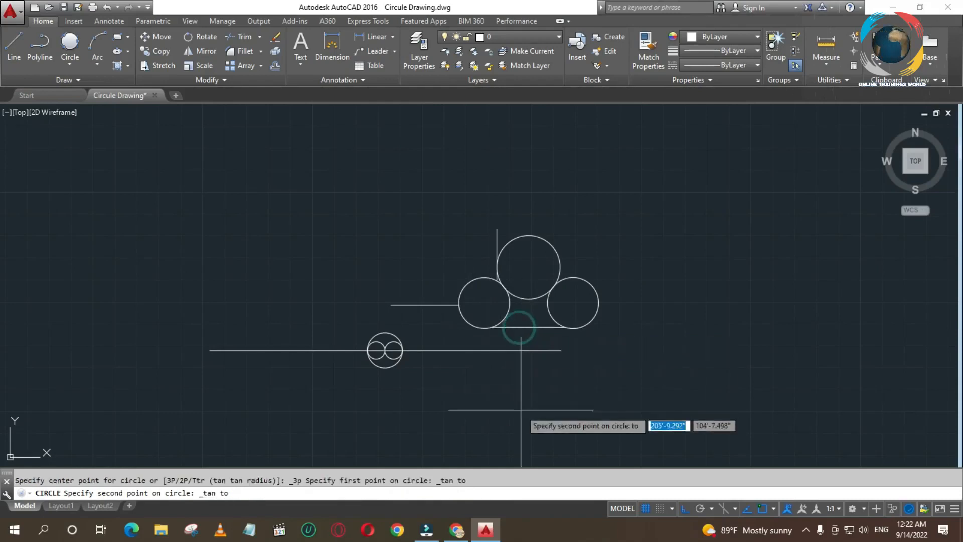
key(Escape)
Step: Delete the short horizontal line running beneath the two equal circles
click(533, 326)
click(538, 330)
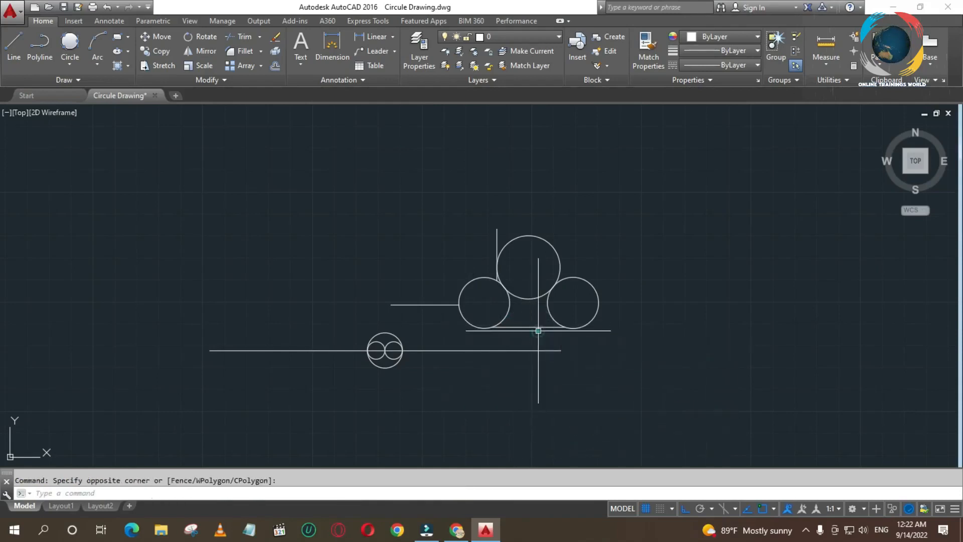
click(539, 327)
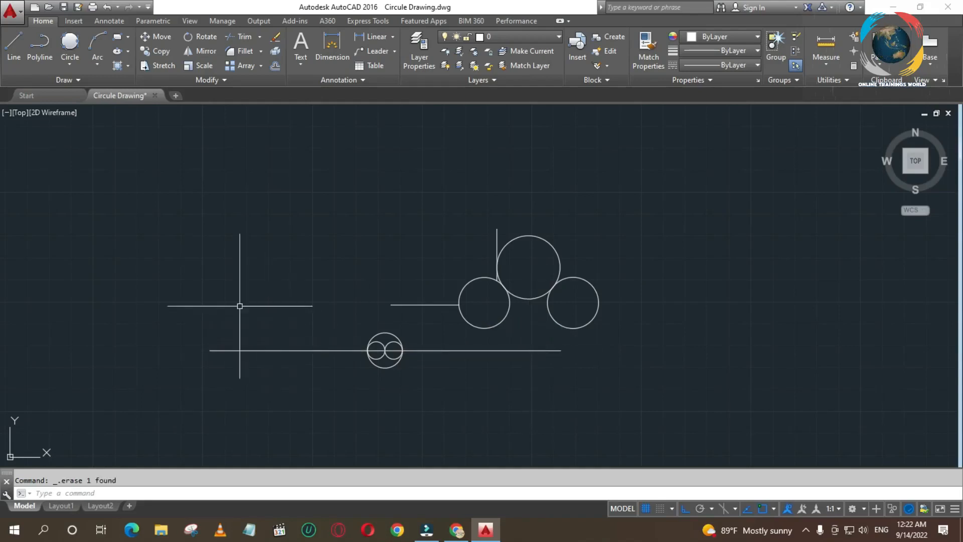
Step: Move the long horizontal line and its three small circles horizontally to the left, clear of the tangent circles, using the enclosing circle's center as base point
mouse_move(187, 322)
mouse_down()
mouse_move(279, 366)
mouse_move(537, 383)
mouse_up()
key(Escape)
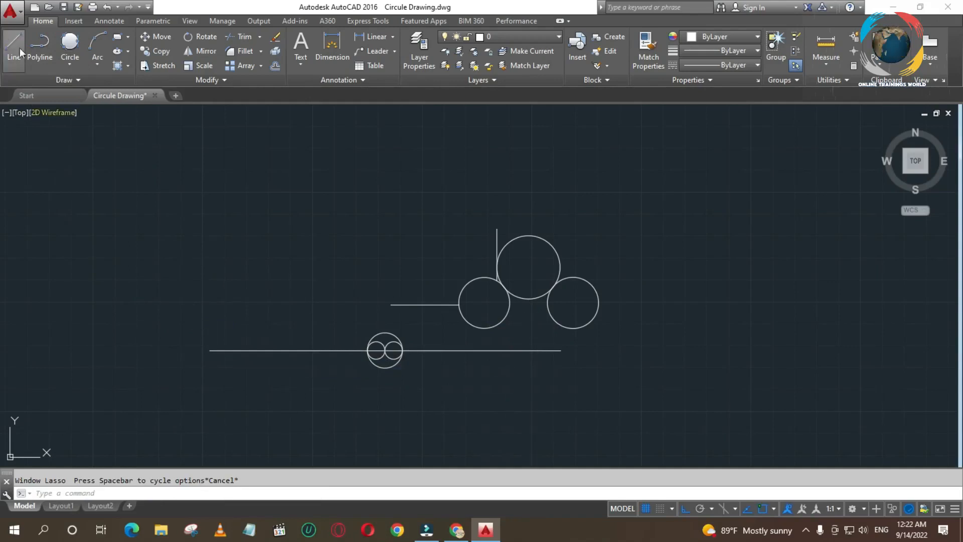
text(m)
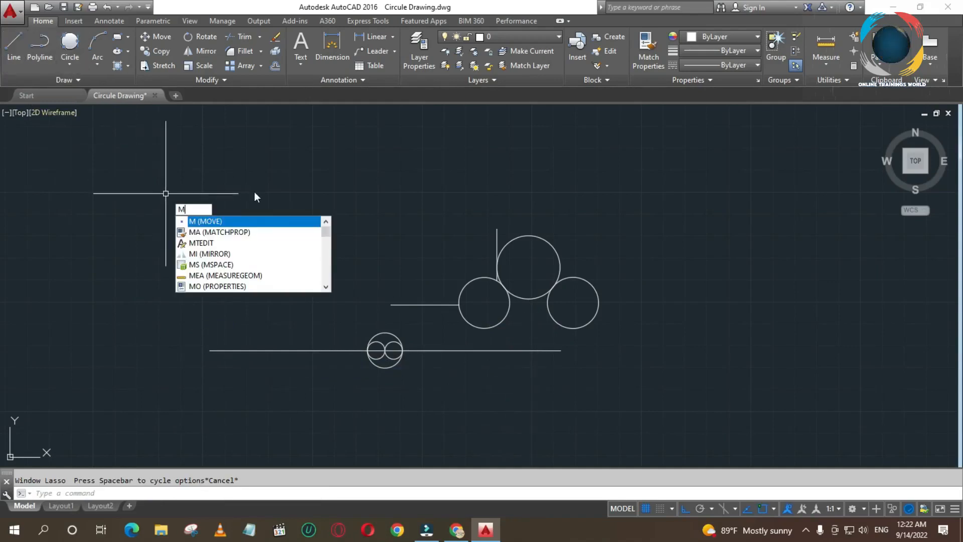
key(Return)
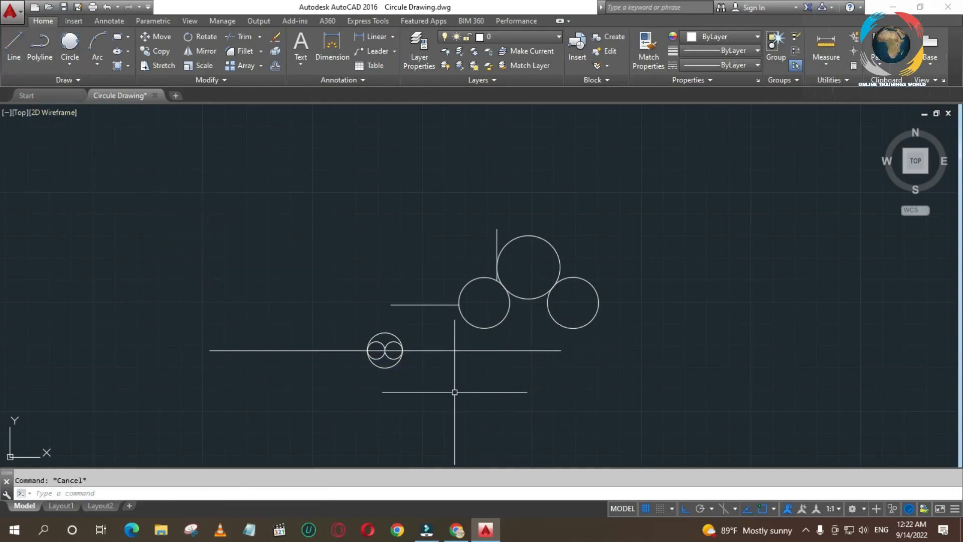
mouse_move(465, 390)
mouse_down()
mouse_move(354, 343)
mouse_move(321, 300)
mouse_move(348, 286)
mouse_up()
key(Return)
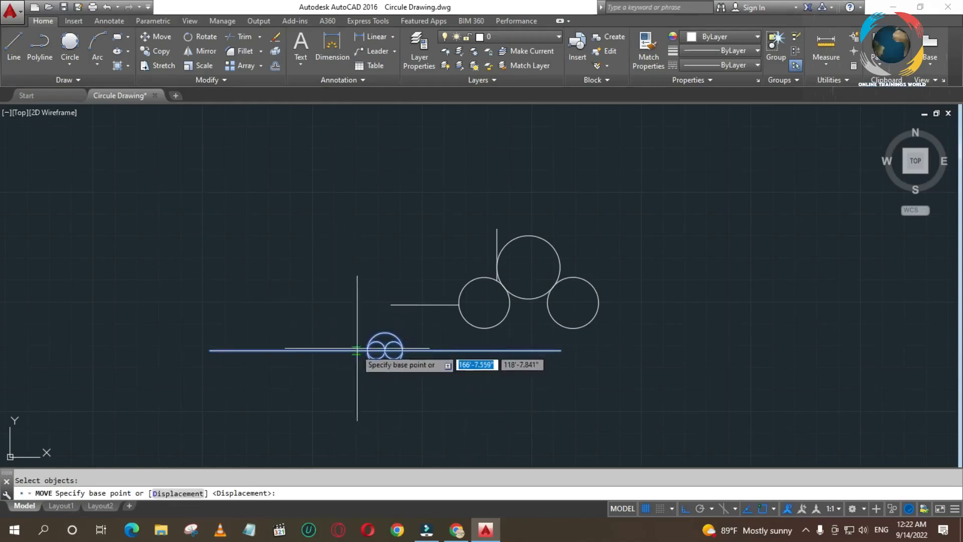
click(376, 350)
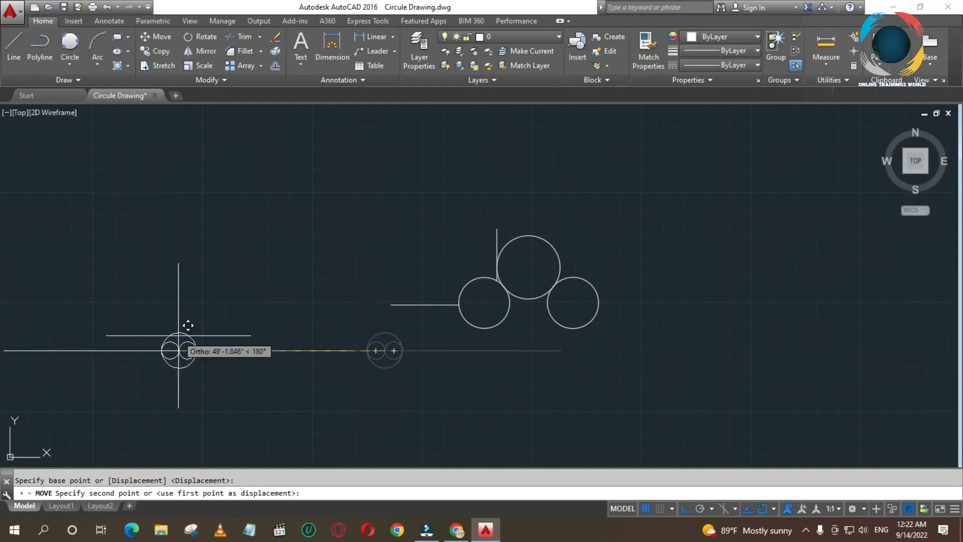
click(219, 258)
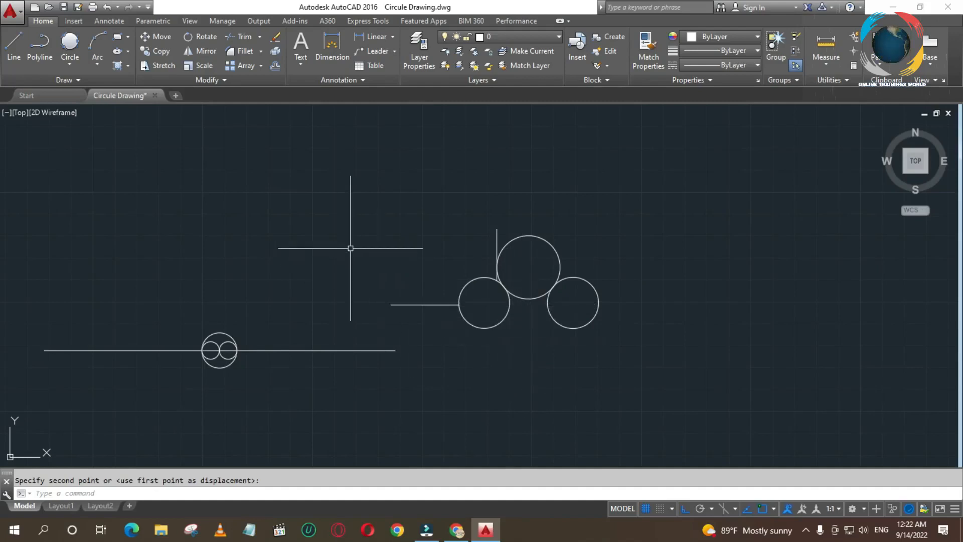
Step: Draw a Tan, Tan, Tan circle touching the left circle's right side, the upper circle's underside and the right circle's left side
click(70, 44)
text(z)
key(Return)
key(Escape)
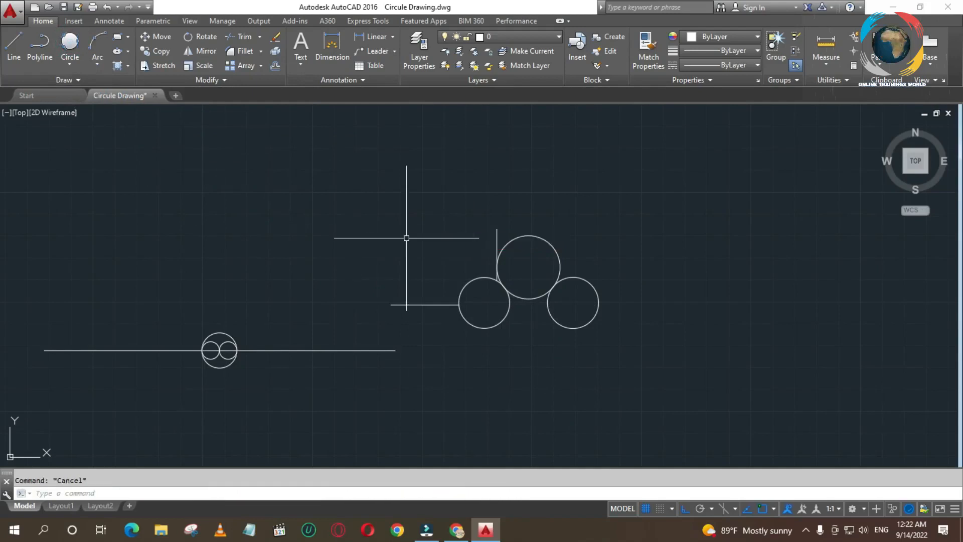
key(Return)
click(414, 207)
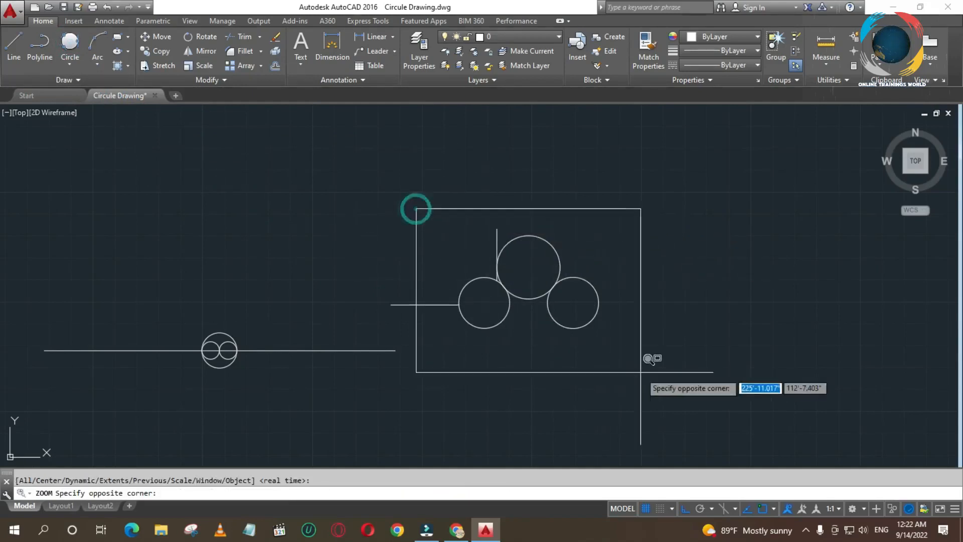
click(649, 359)
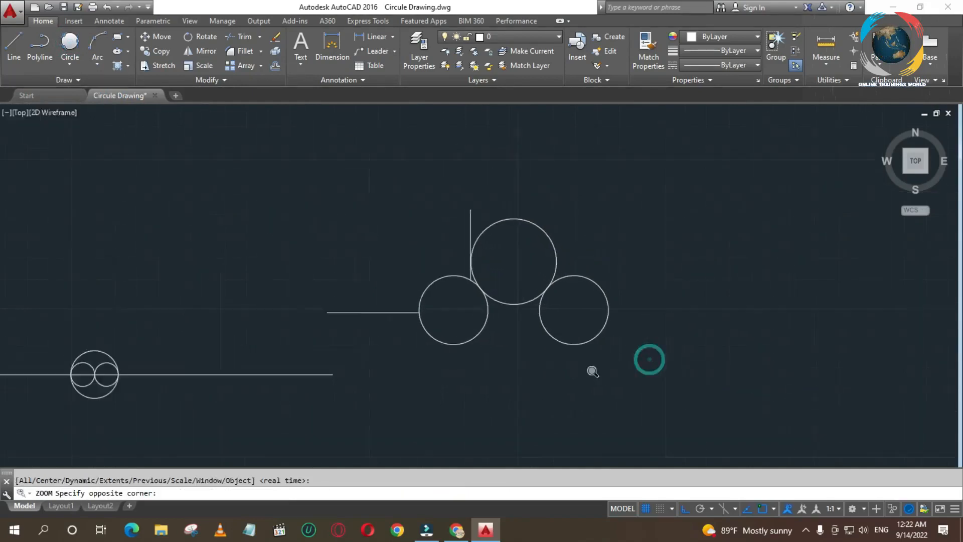
click(70, 44)
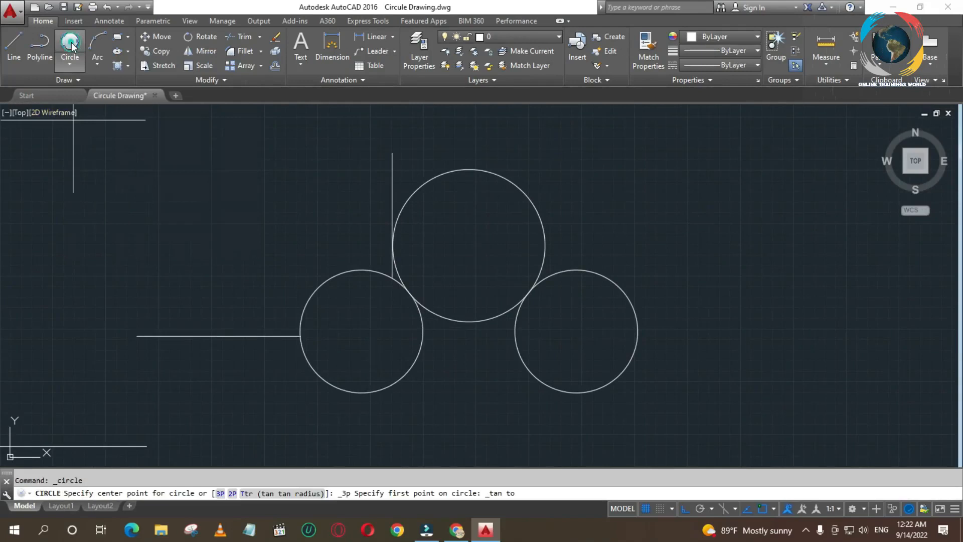
click(422, 339)
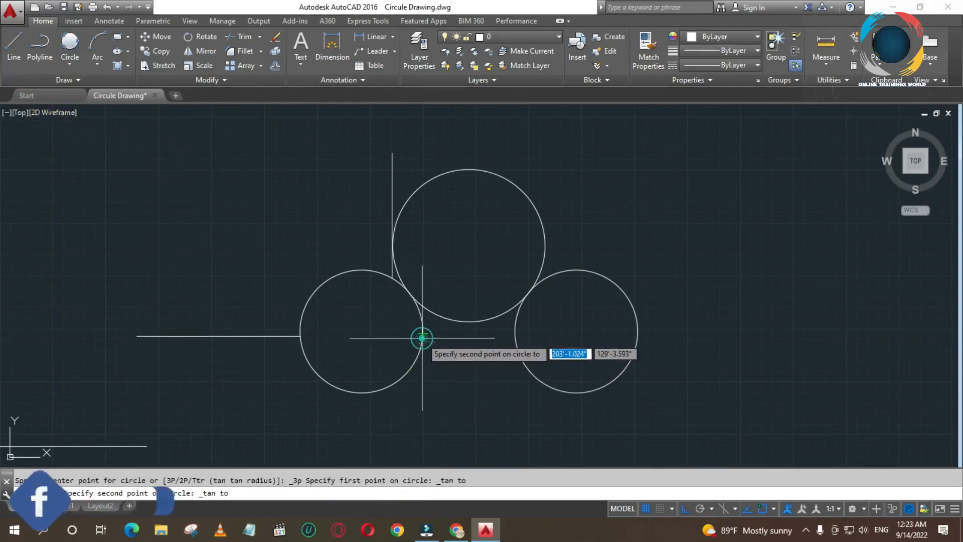
click(469, 323)
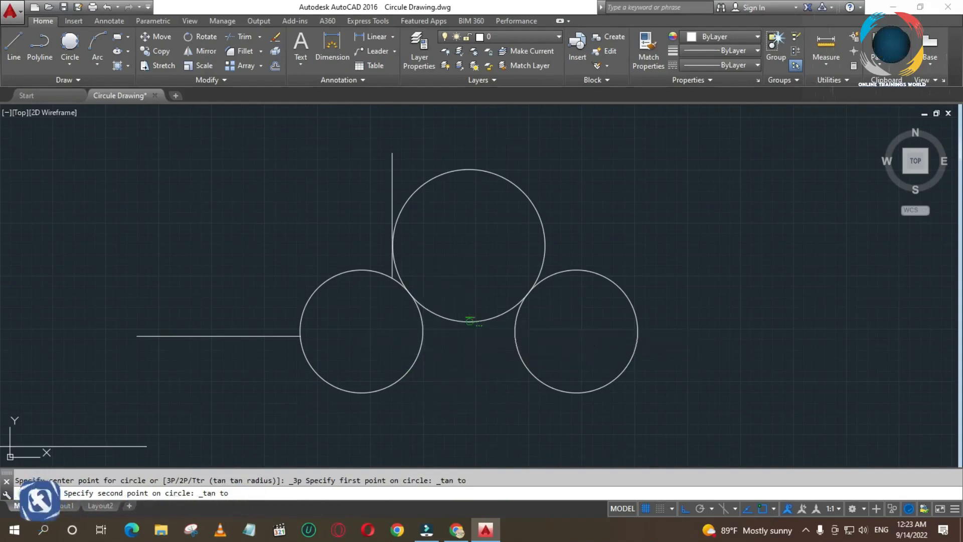
click(517, 350)
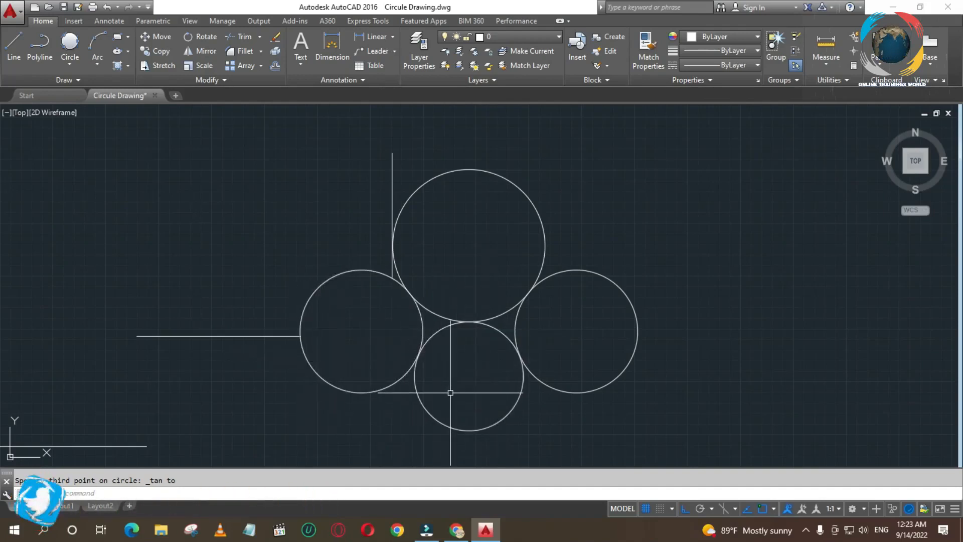
Step: Open the list of circle drawing methods
click(69, 66)
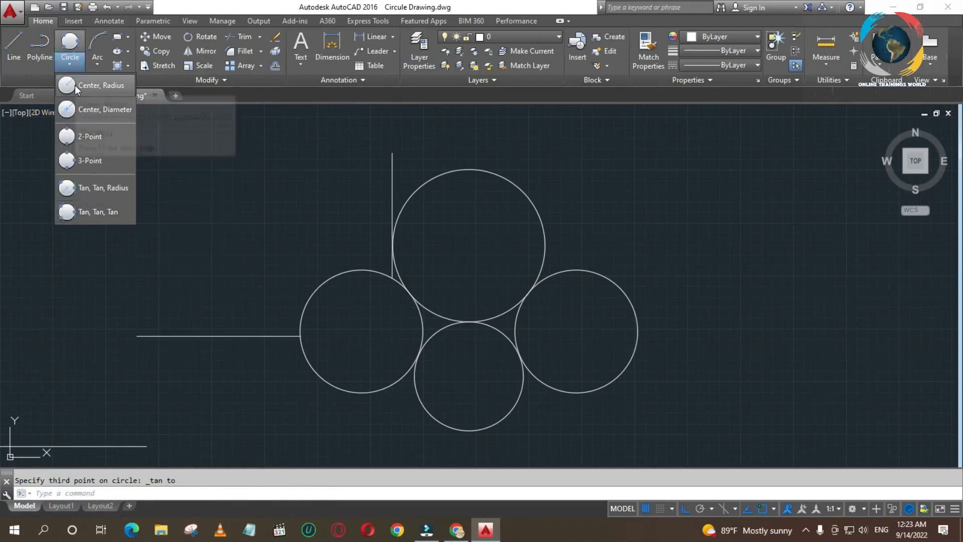